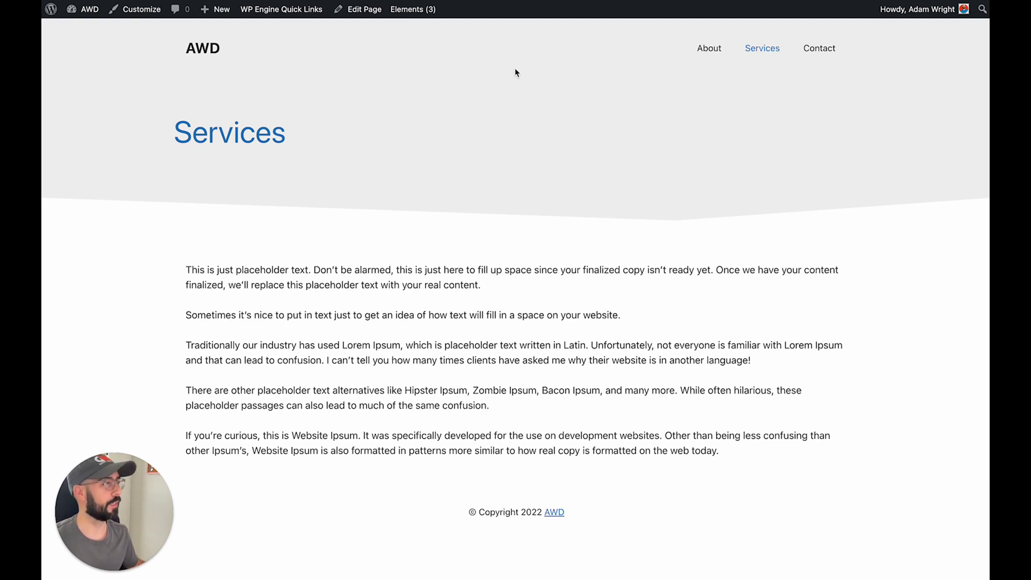
Step: Preview the Contact, Services and About pages on the live site to compare their headers
{"action": "left_click", "coordinate": [827, 51]}
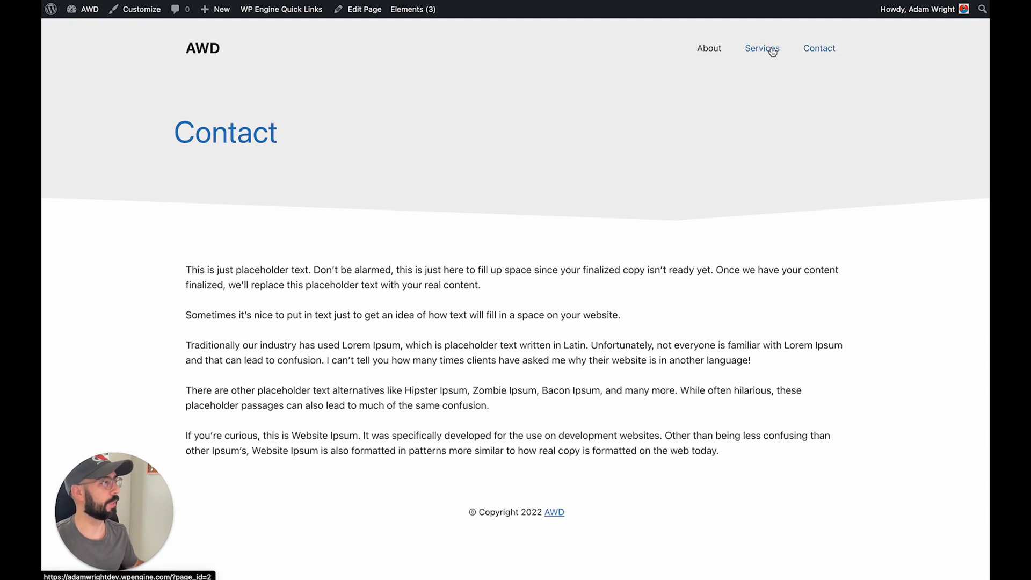
{"action": "left_click", "coordinate": [773, 50]}
{"action": "left_click", "coordinate": [709, 50]}
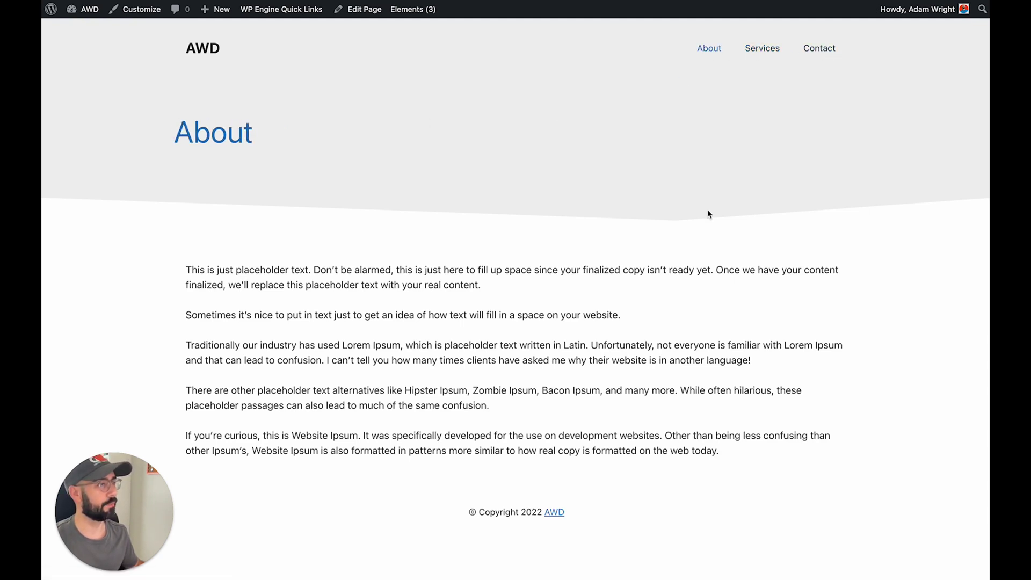
Step: Move all three existing Elements to the trash with the bulk action
{"action": "left_click", "coordinate": [762, 49]}
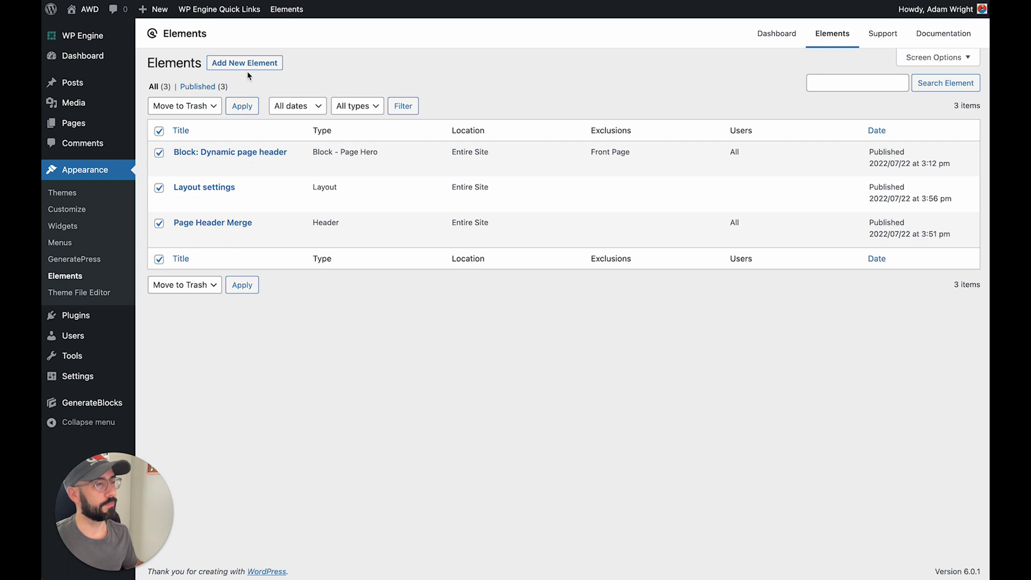
{"action": "left_click", "coordinate": [202, 283]}
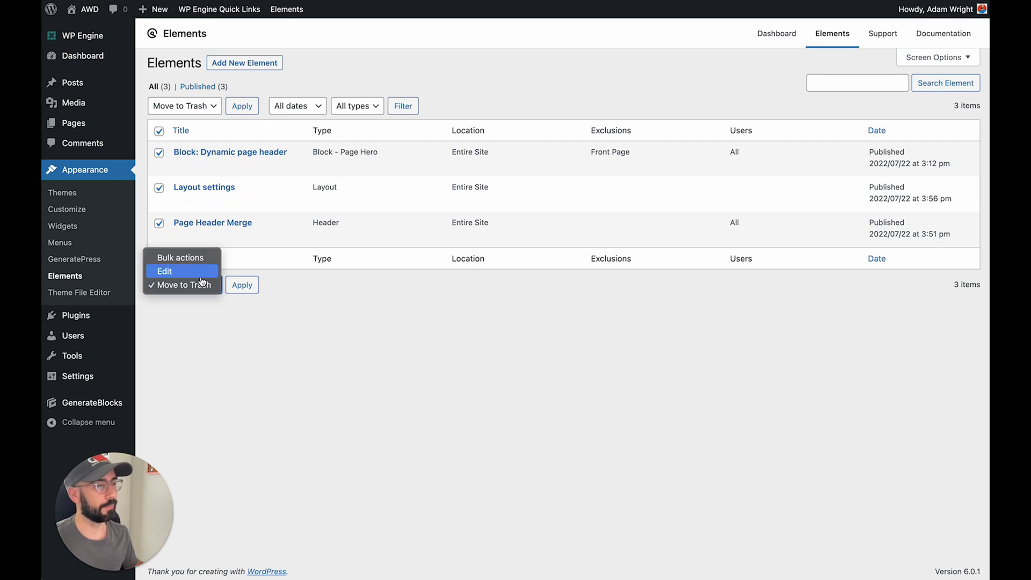
{"action": "left_click", "coordinate": [214, 301]}
{"action": "left_click", "coordinate": [258, 291]}
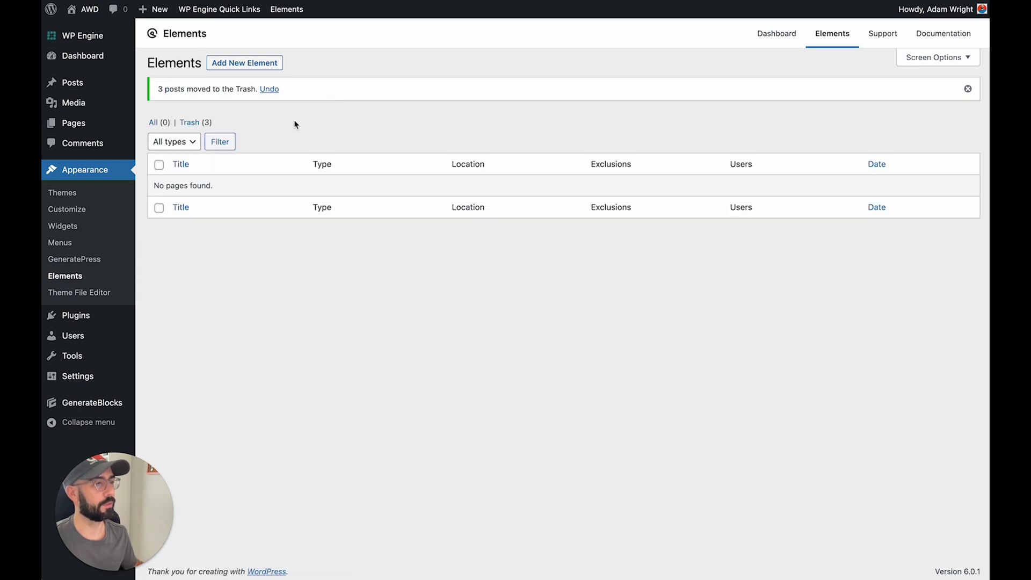
Step: Create a new element of type Block
{"action": "left_click", "coordinate": [248, 64]}
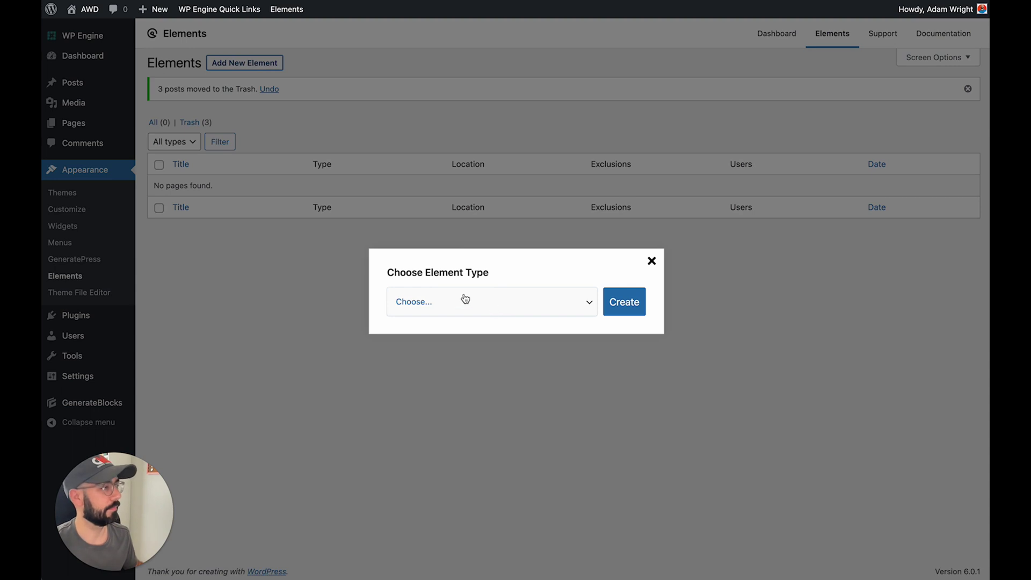
{"action": "left_click", "coordinate": [470, 303]}
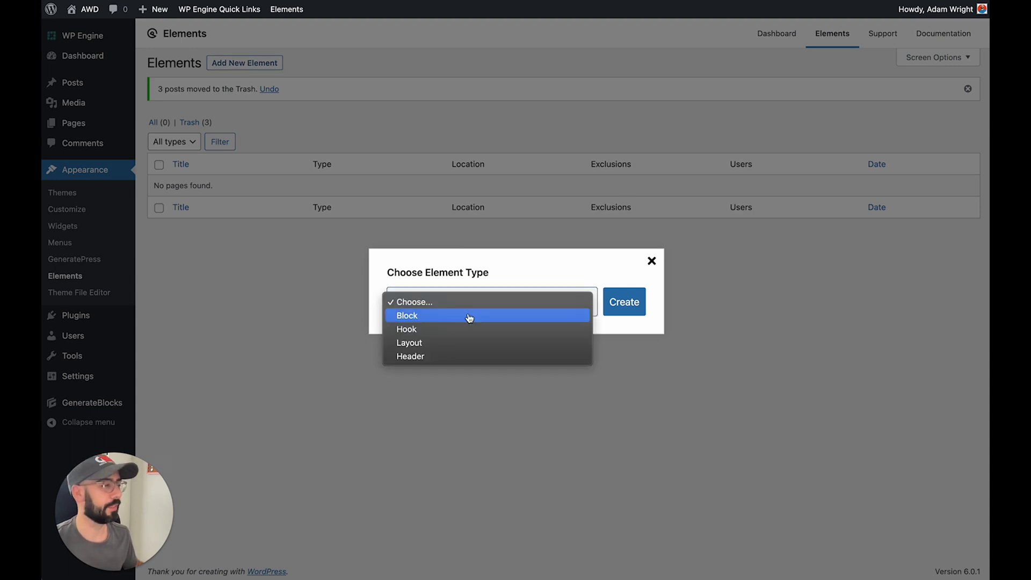
{"action": "left_click", "coordinate": [470, 317]}
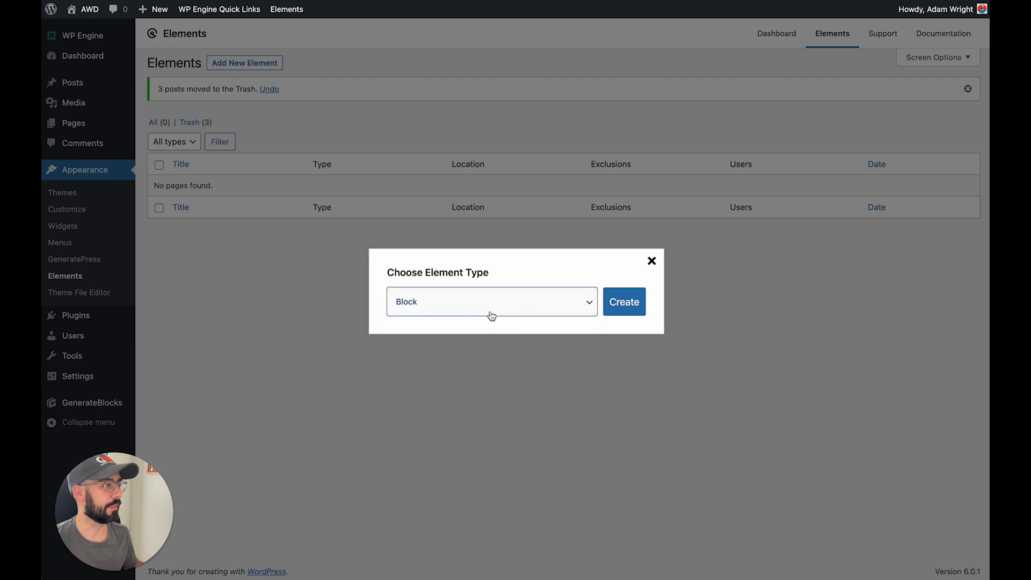
{"action": "left_click", "coordinate": [623, 314]}
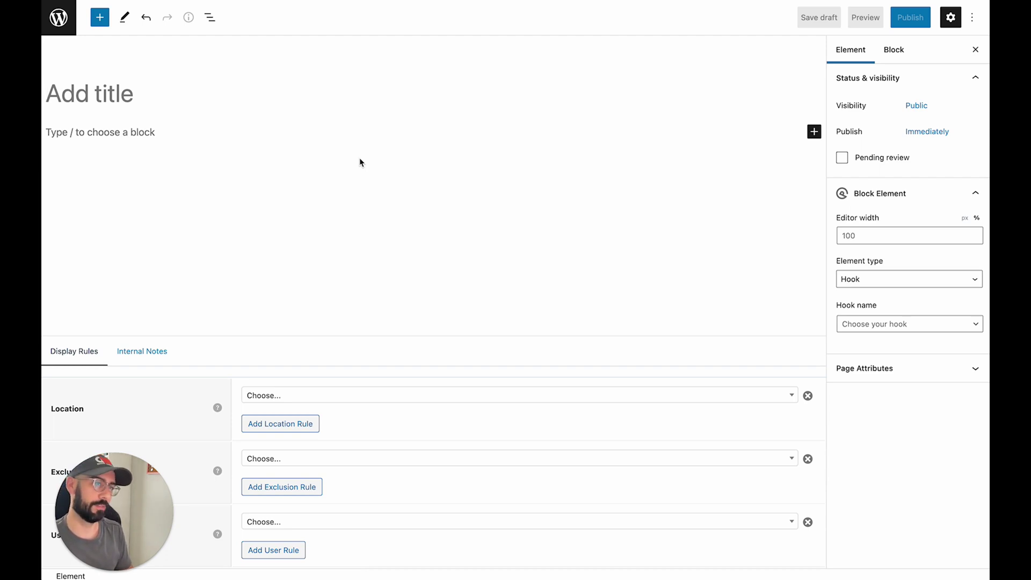
Step: Title the element 'Page Header' and insert a Container block via /cont
{"action": "type", "text": "Page Header"}
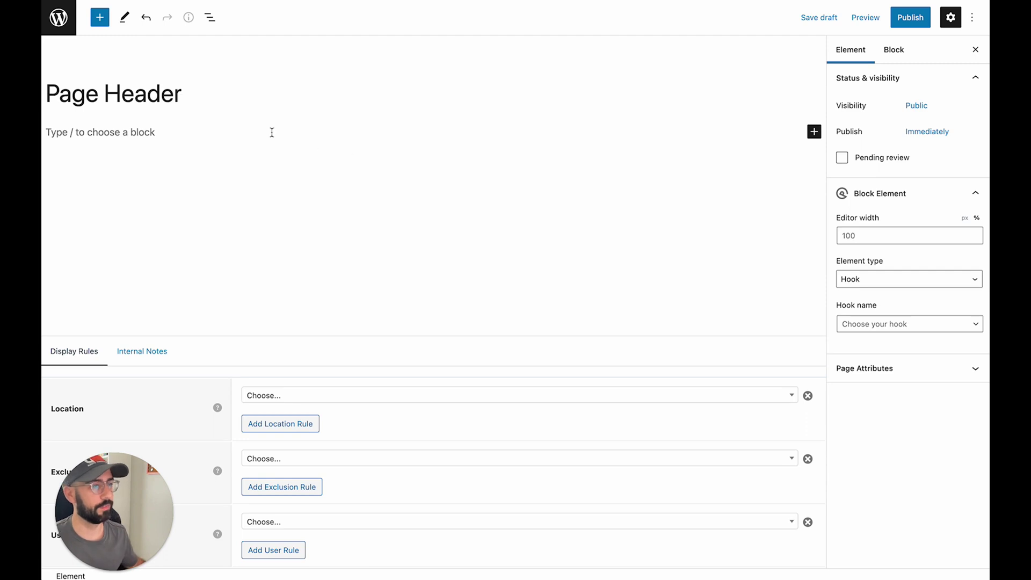
{"action": "left_click", "coordinate": [130, 126]}
{"action": "type", "text": "/cont"}
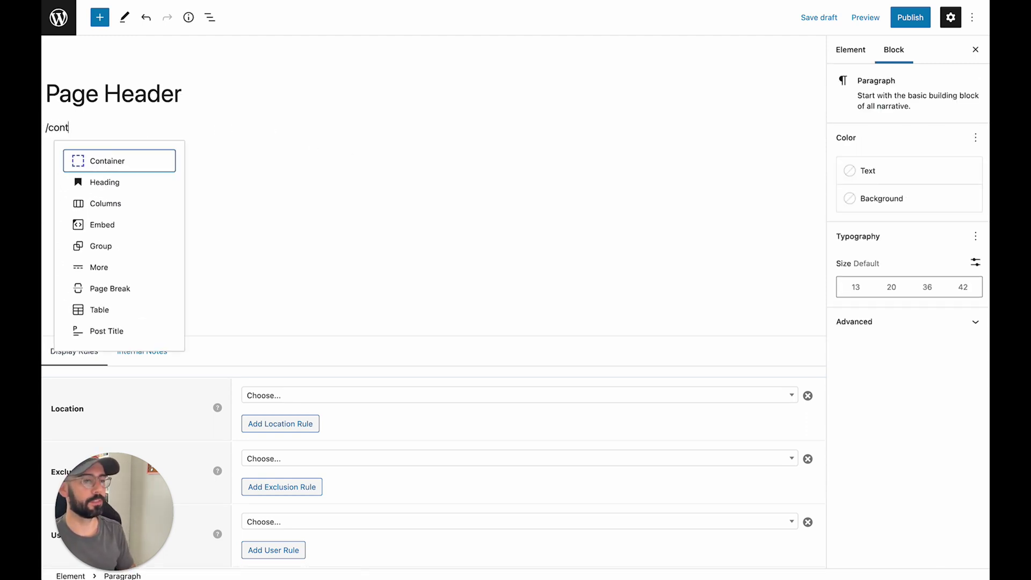
{"action": "left_click", "coordinate": [88, 163]}
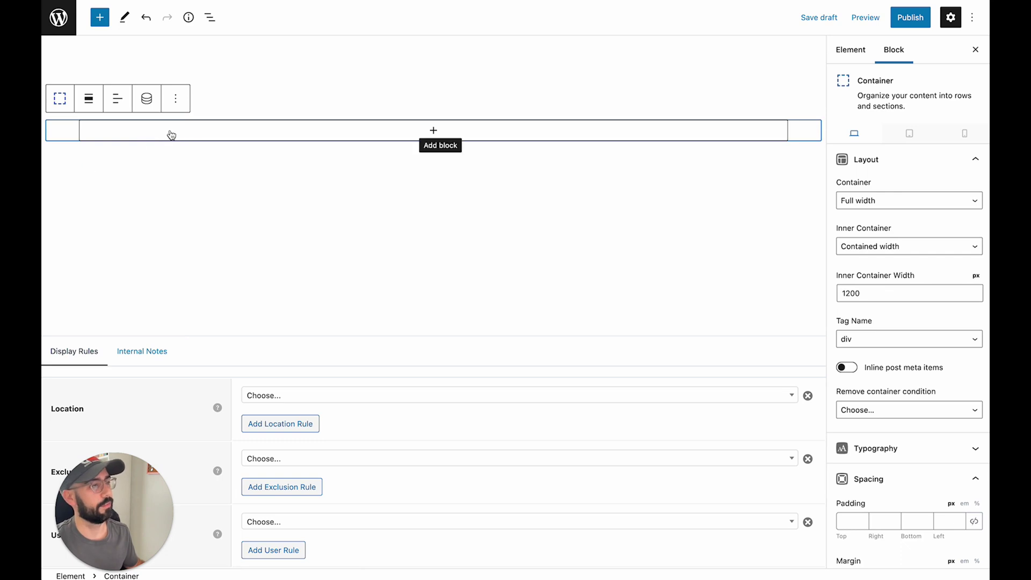
Step: Add a Headline block inside the Container
{"action": "left_click", "coordinate": [301, 135]}
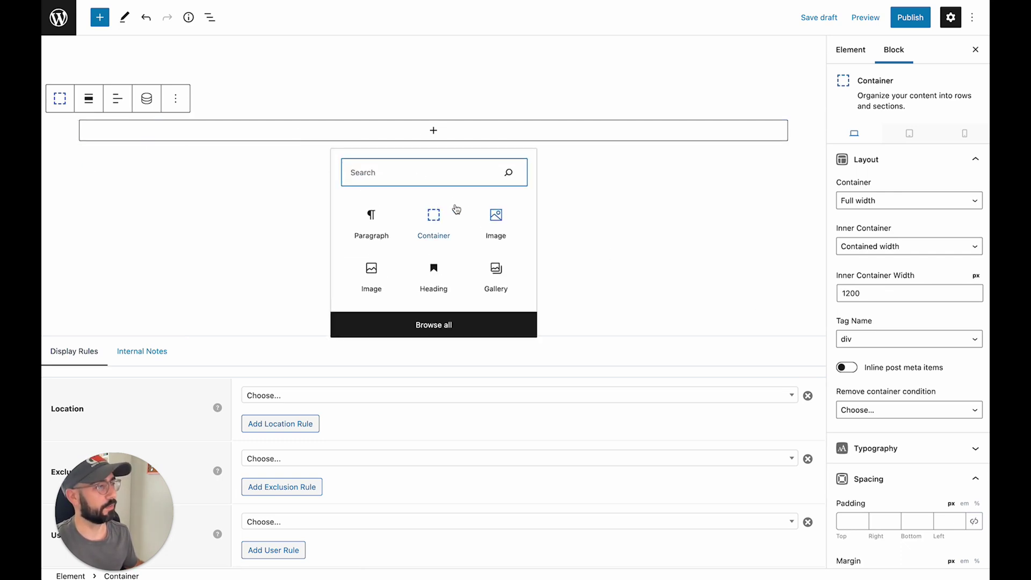
{"action": "type", "text": "head"}
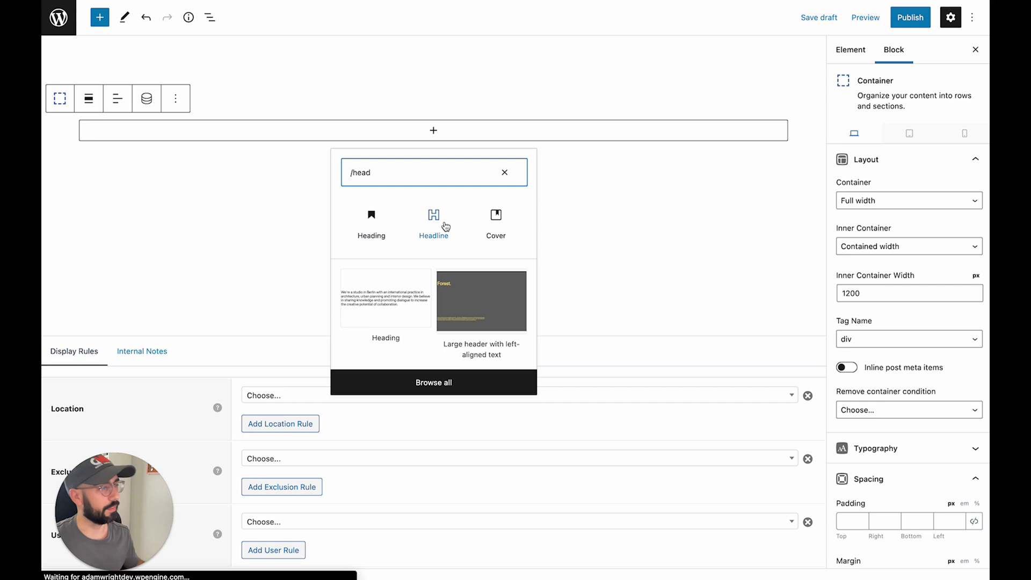
{"action": "left_click", "coordinate": [434, 225]}
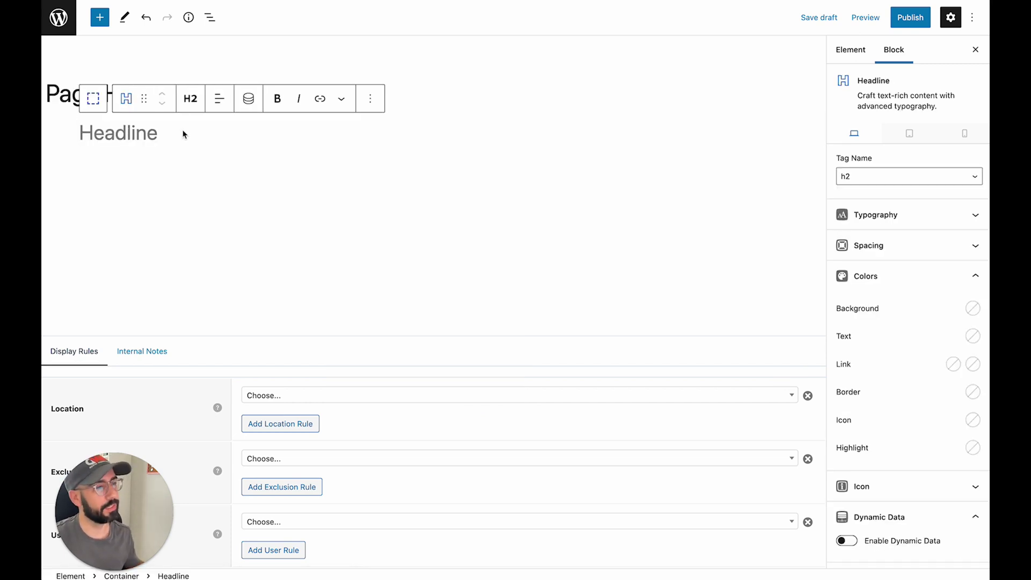
Step: Set the headline's dynamic text type to Title, leaving the before-title text empty
{"action": "left_click", "coordinate": [252, 100]}
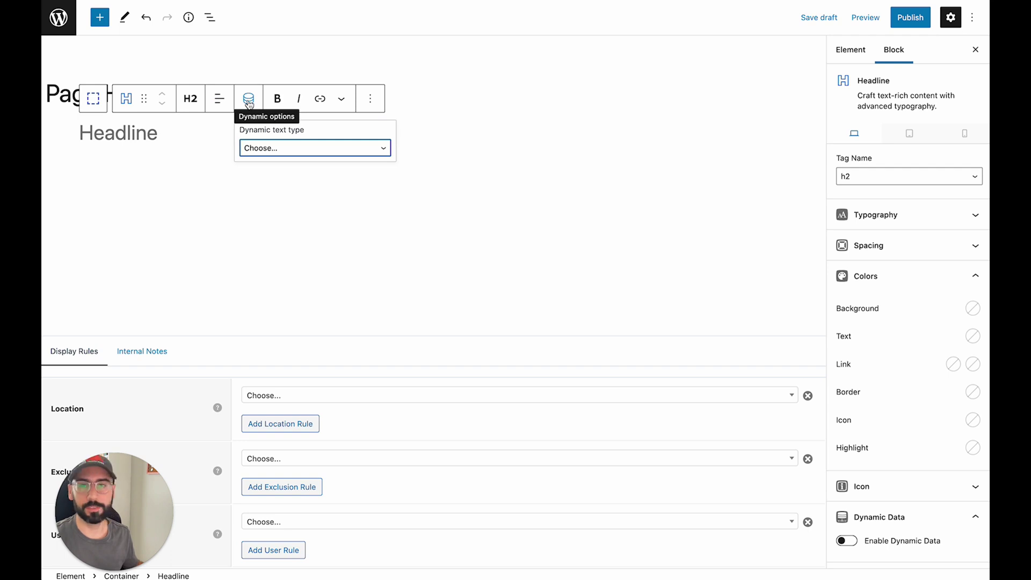
{"action": "left_click", "coordinate": [285, 148]}
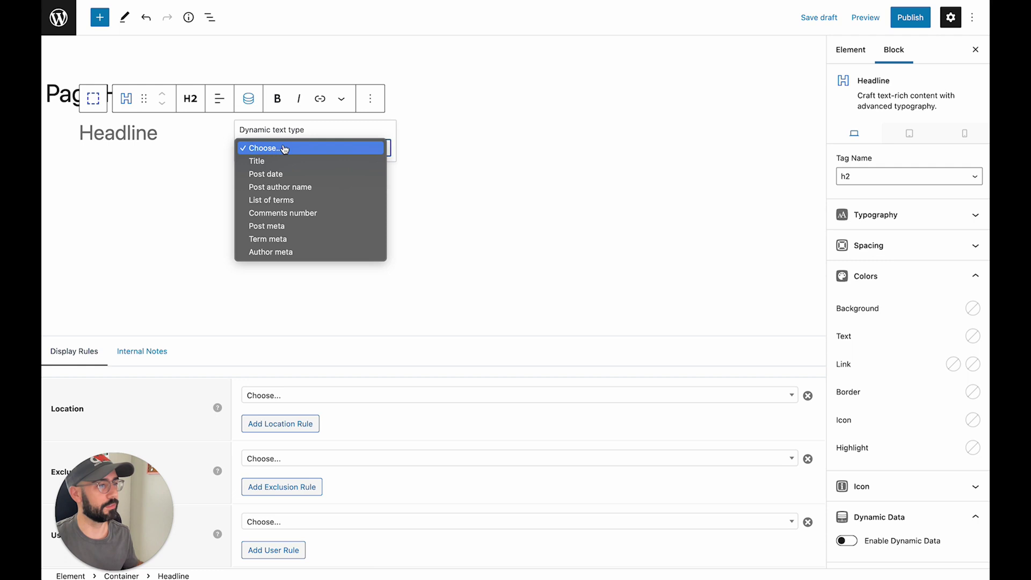
{"action": "left_click", "coordinate": [257, 161]}
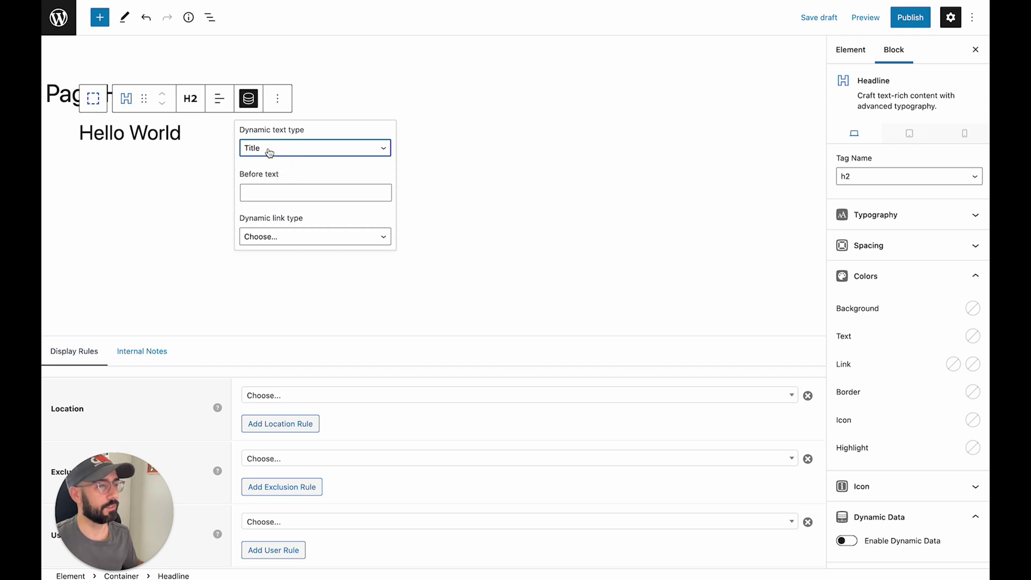
{"action": "left_click", "coordinate": [269, 192]}
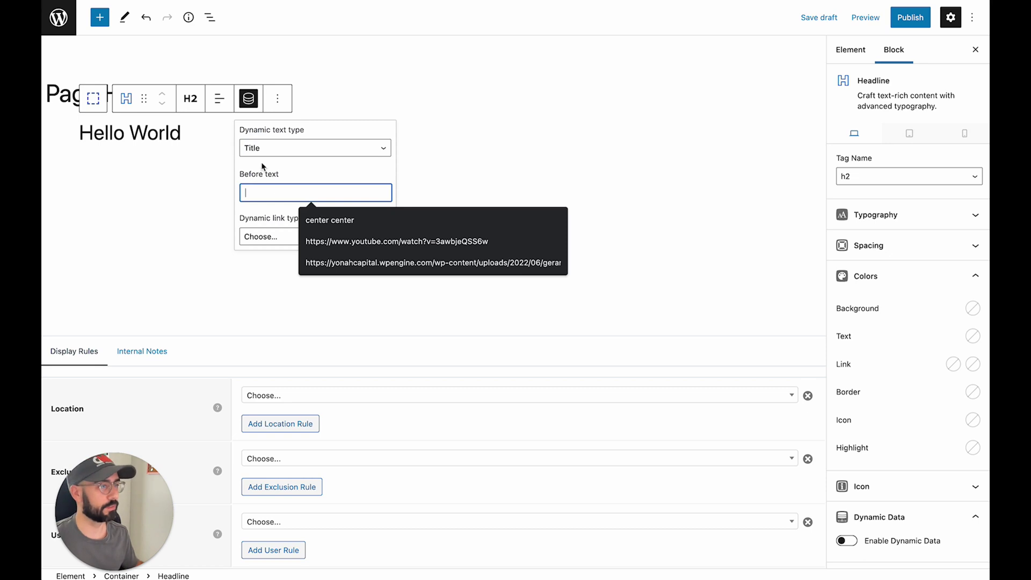
{"action": "left_click", "coordinate": [262, 216]}
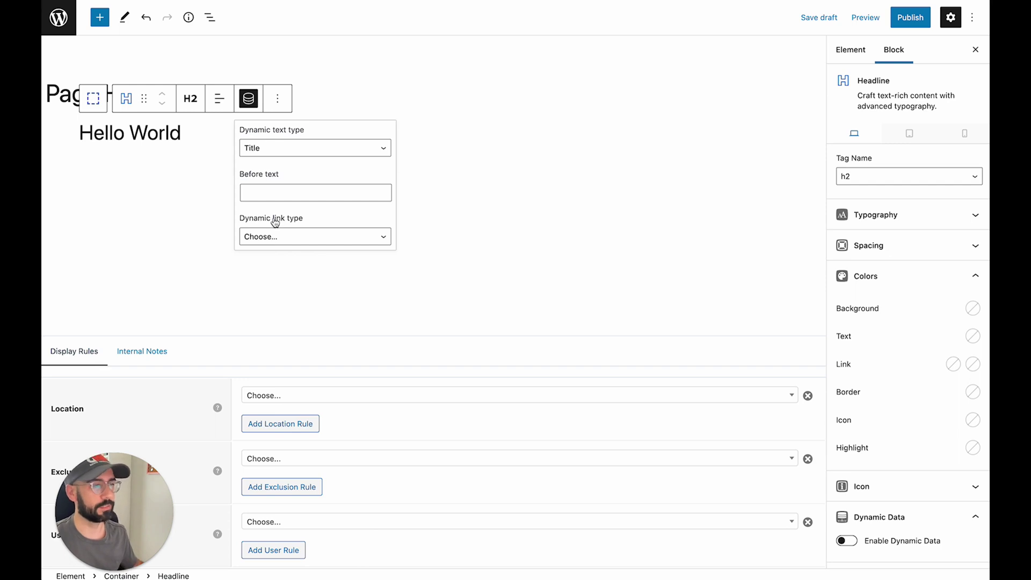
{"action": "left_click", "coordinate": [194, 156]}
Step: Select the Container and set its padding to 100px top/bottom and 20px left/right
{"action": "left_click", "coordinate": [57, 133]}
{"action": "left_click", "coordinate": [58, 129]}
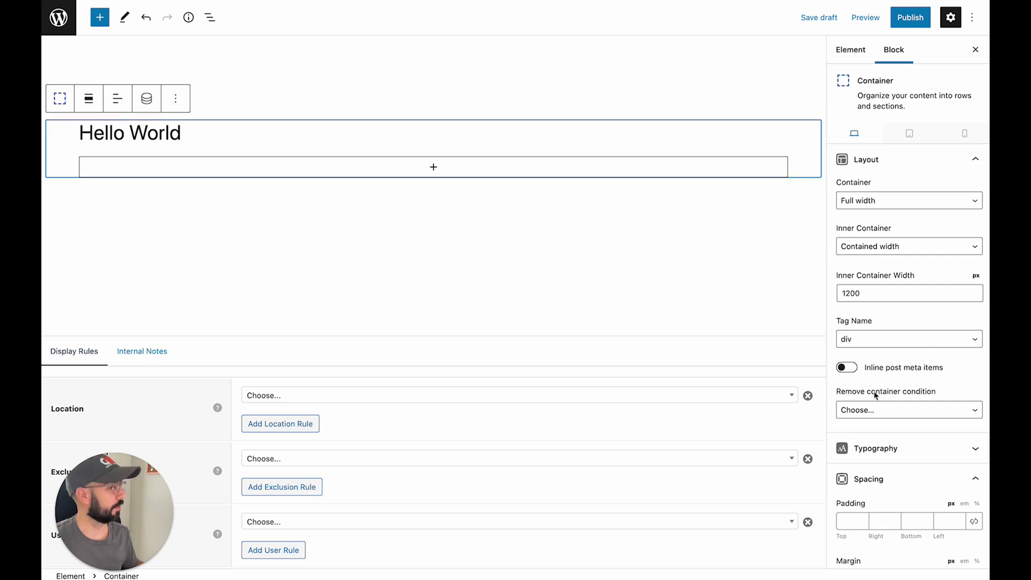
{"action": "scroll", "coordinate": [939, 404], "scroll_direction": "down", "scroll_amount": 5}
{"action": "left_click", "coordinate": [846, 328]}
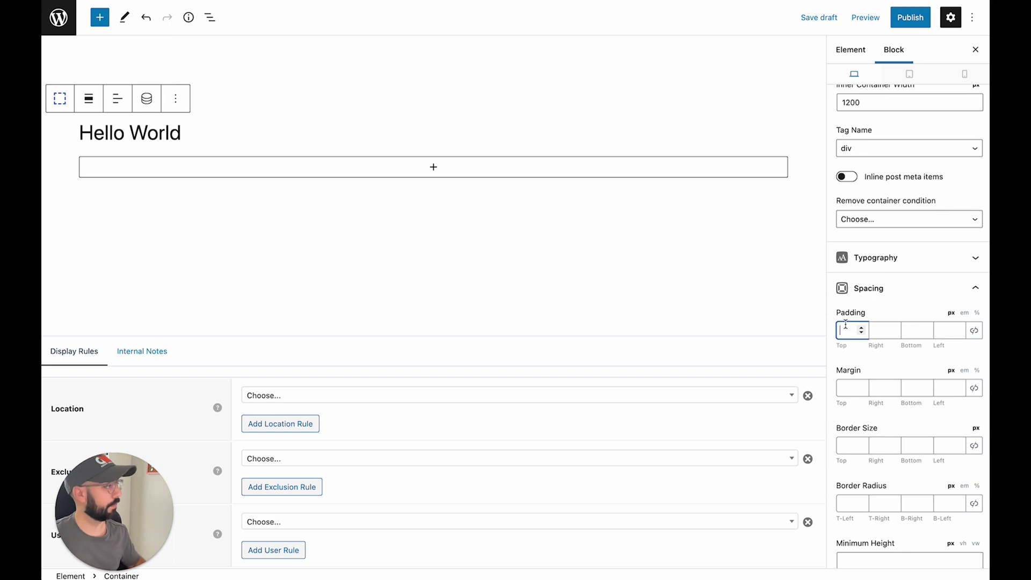
{"action": "type", "text": "100"}
{"action": "key", "text": "Tab"}
{"action": "type", "text": "20"}
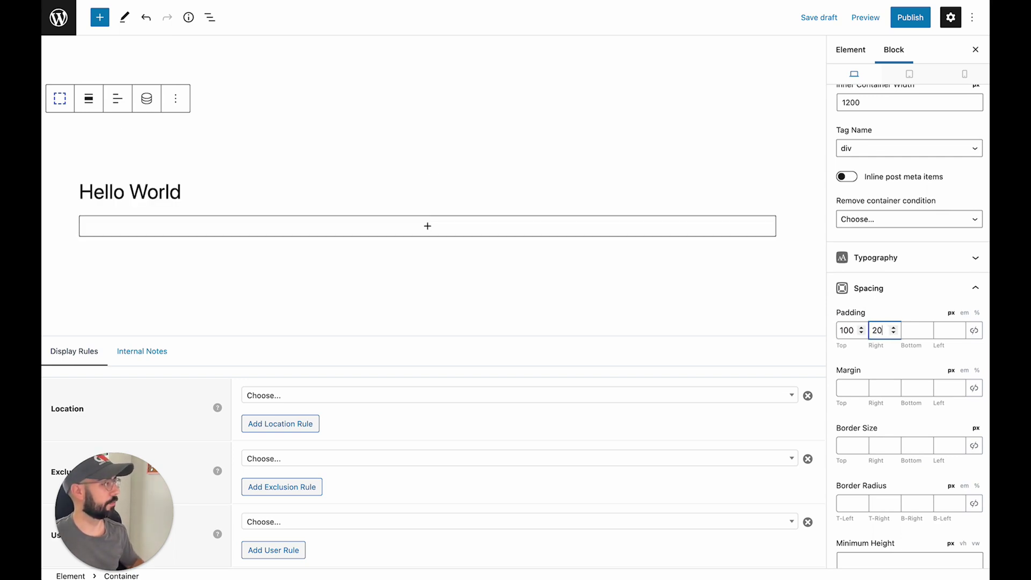
{"action": "key", "text": "Tab"}
{"action": "type", "text": "100"}
{"action": "key", "text": "Tab"}
{"action": "type", "text": "20"}
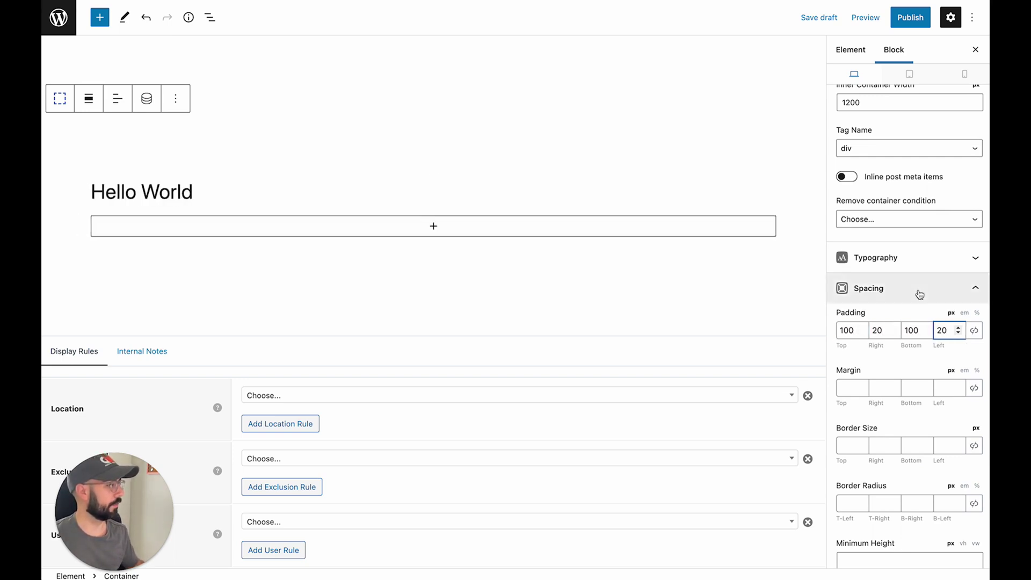
Step: Give the Container the light grey var(--base) background colour
{"action": "scroll", "coordinate": [920, 294], "scroll_direction": "down", "scroll_amount": 3}
{"action": "scroll", "coordinate": [920, 294], "scroll_direction": "down", "scroll_amount": 4}
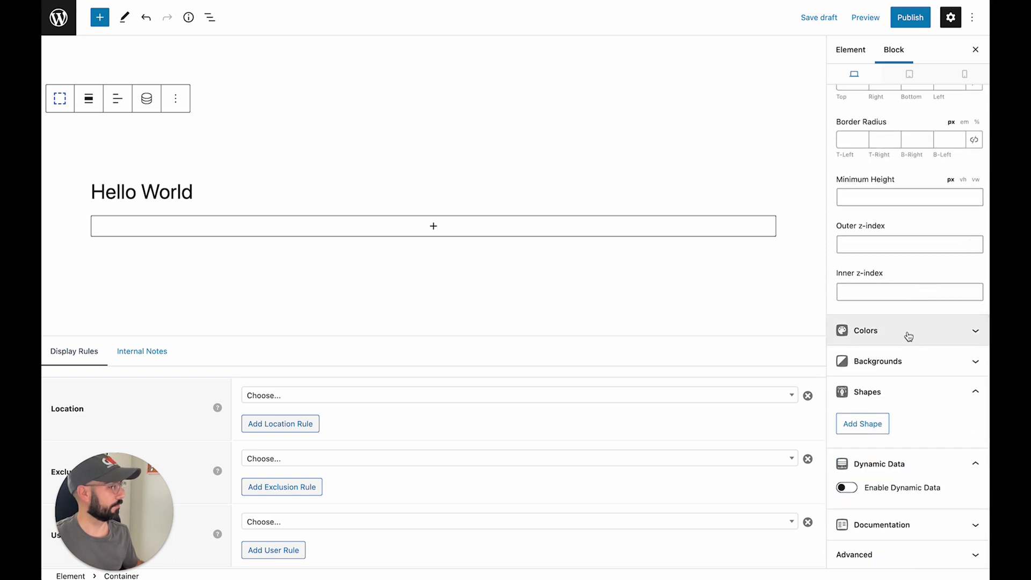
{"action": "left_click", "coordinate": [907, 336]}
{"action": "left_click", "coordinate": [972, 364]}
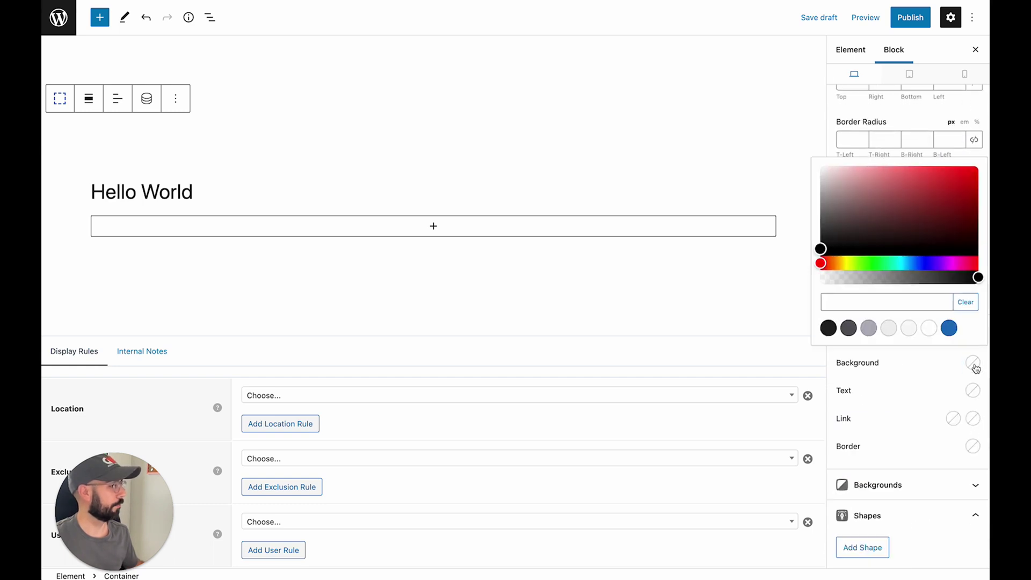
{"action": "left_click", "coordinate": [889, 329]}
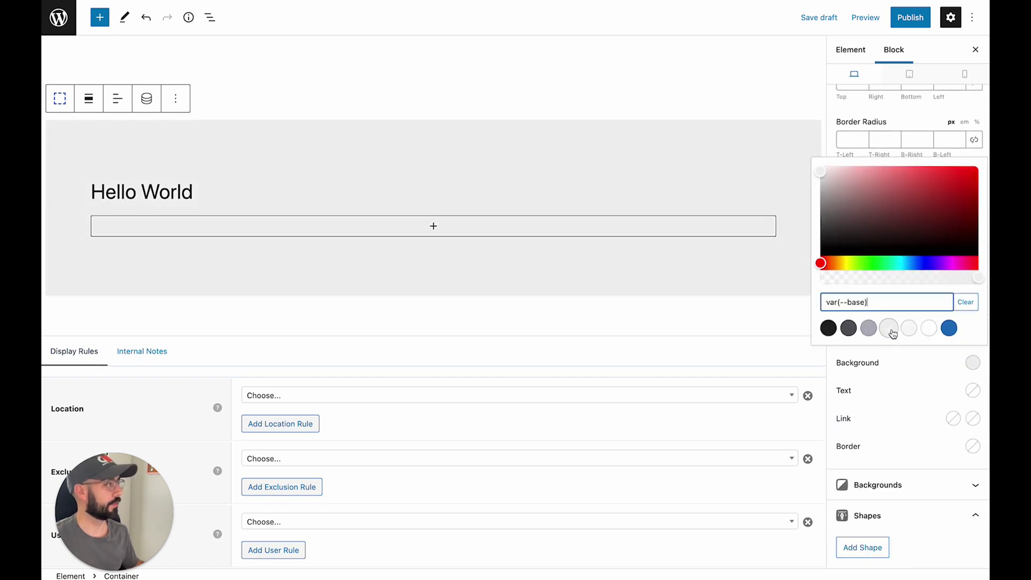
{"action": "left_click", "coordinate": [918, 376]}
{"action": "scroll", "coordinate": [920, 375], "scroll_direction": "down", "scroll_amount": 2}
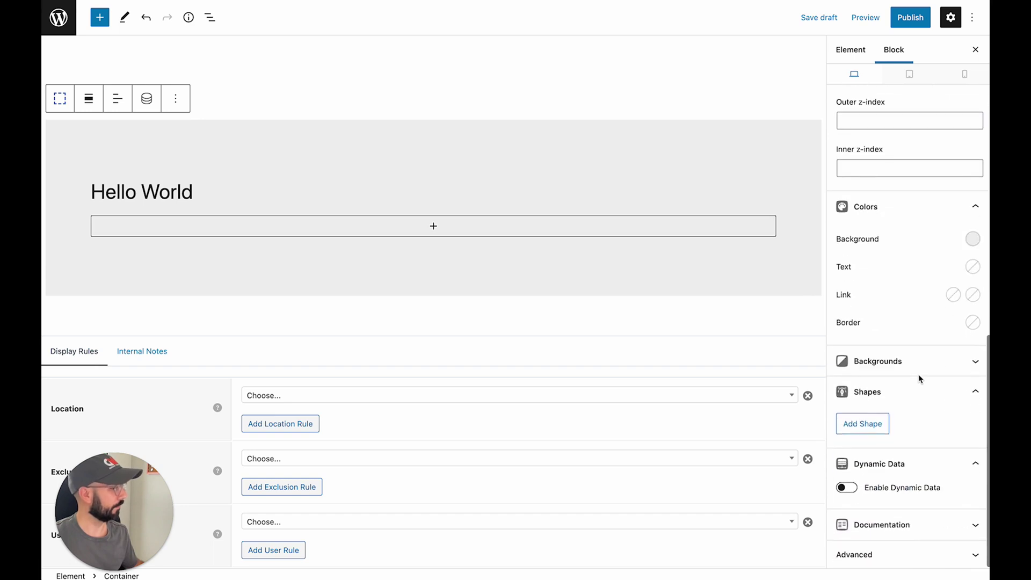
Step: Add a bottom shape divider using the V-shaped Triangles style
{"action": "left_click", "coordinate": [858, 425]}
{"action": "scroll", "coordinate": [911, 404], "scroll_direction": "down", "scroll_amount": 1}
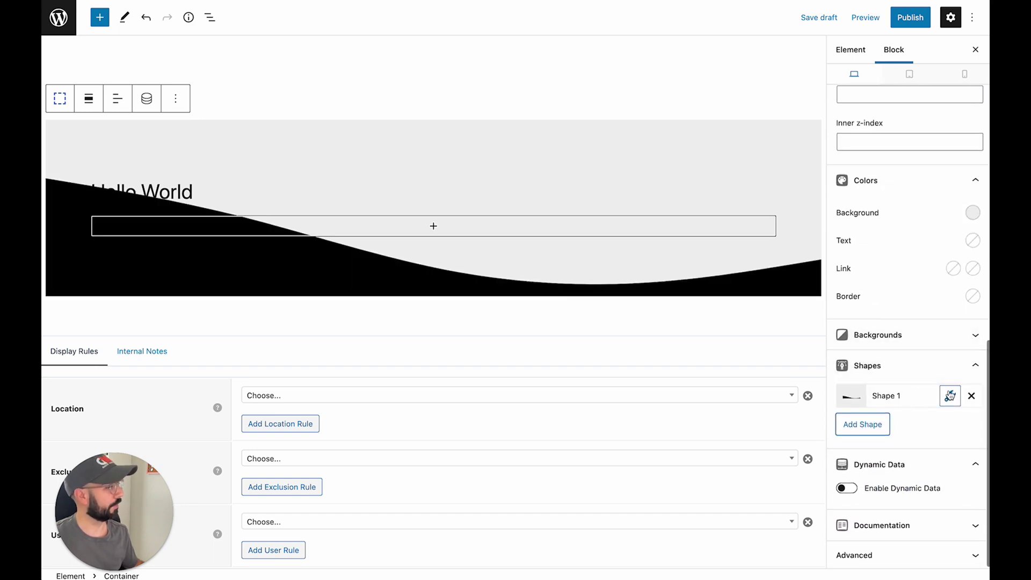
{"action": "left_click", "coordinate": [950, 396]}
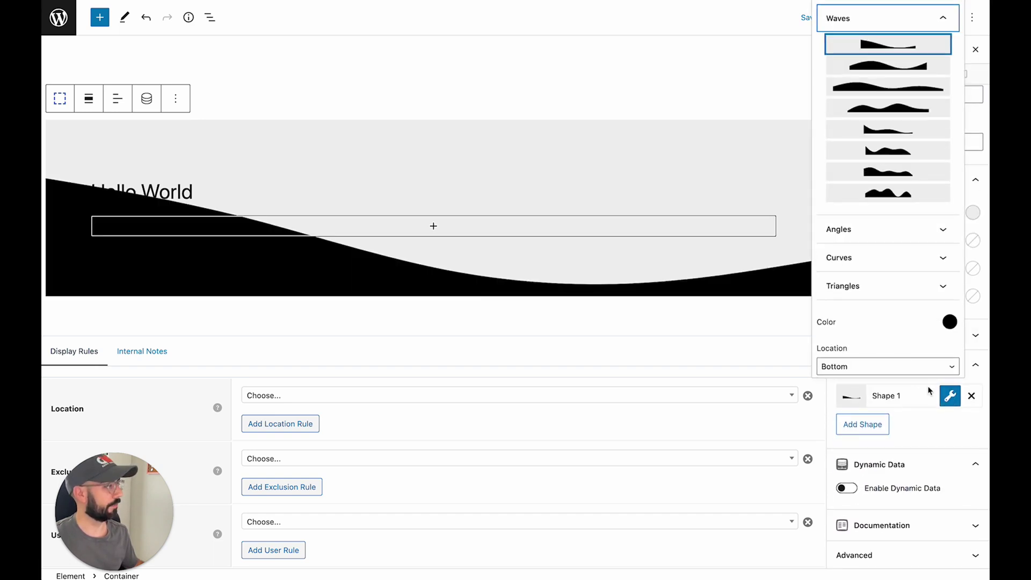
{"action": "left_click", "coordinate": [905, 229]}
{"action": "left_click", "coordinate": [895, 291]}
{"action": "scroll", "coordinate": [897, 322], "scroll_direction": "down", "scroll_amount": 3}
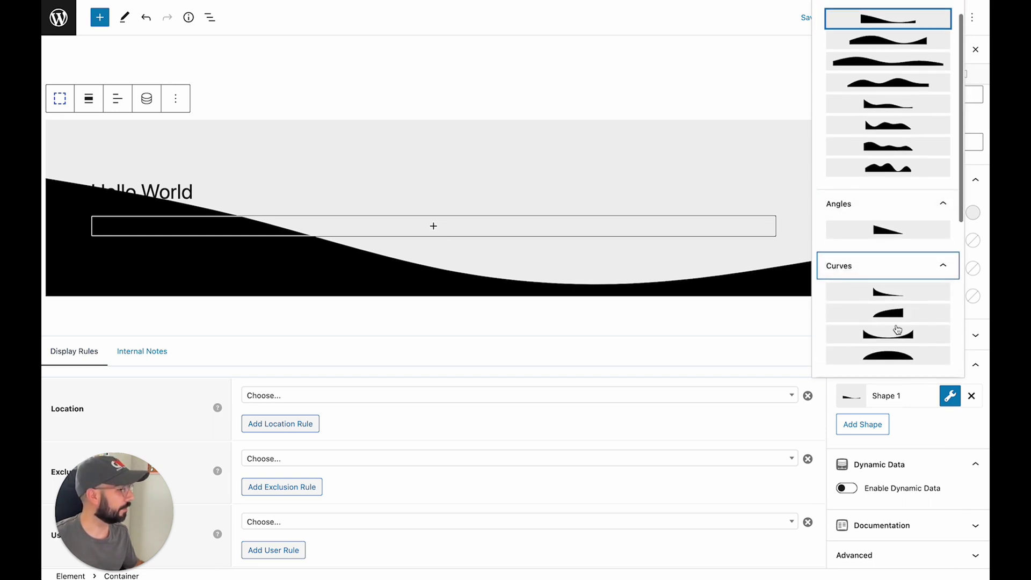
{"action": "left_click", "coordinate": [895, 293]}
{"action": "scroll", "coordinate": [892, 279], "scroll_direction": "down", "scroll_amount": 4}
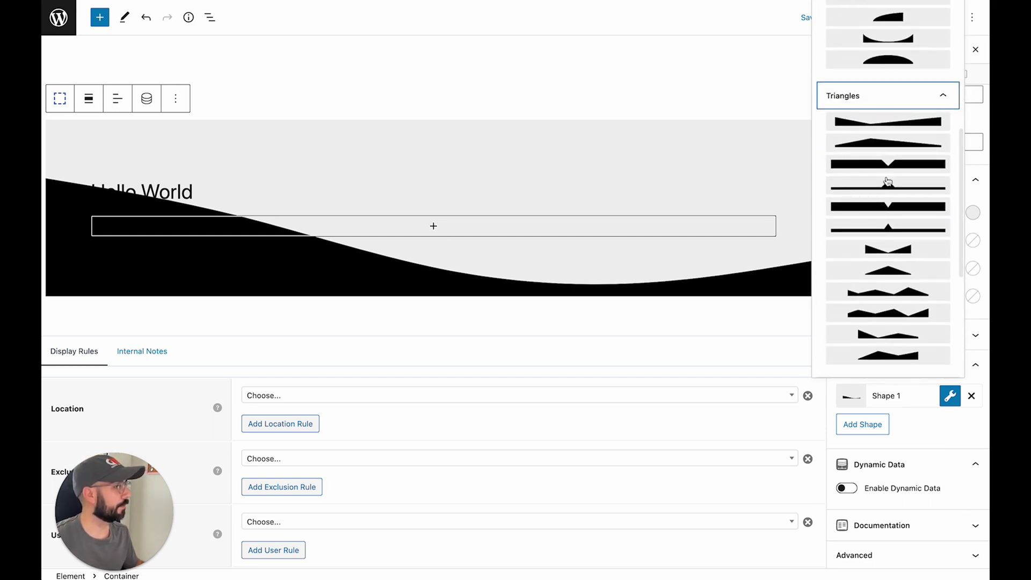
{"action": "scroll", "coordinate": [915, 286], "scroll_direction": "down", "scroll_amount": 1}
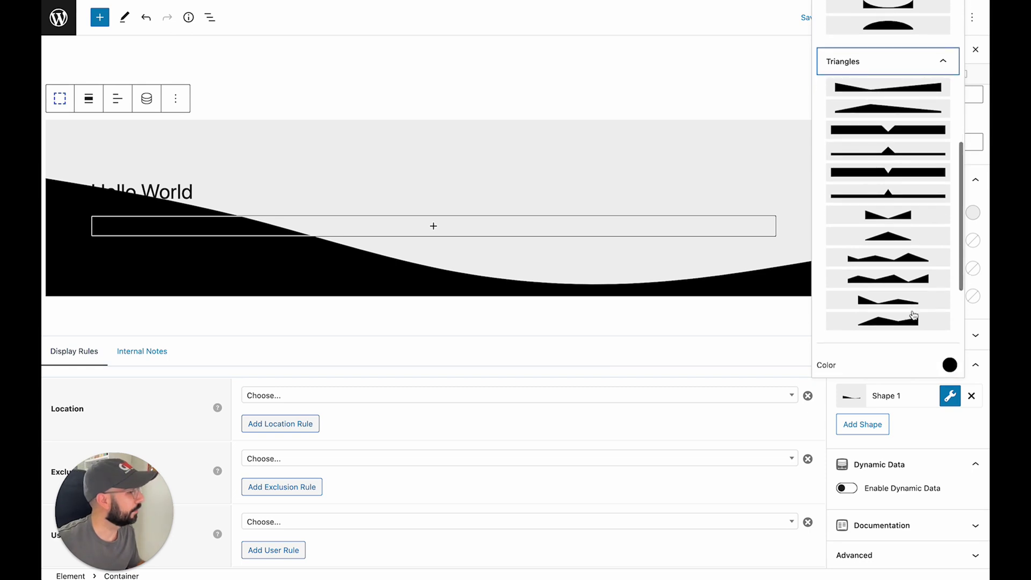
{"action": "scroll", "coordinate": [912, 216], "scroll_direction": "up", "scroll_amount": 2}
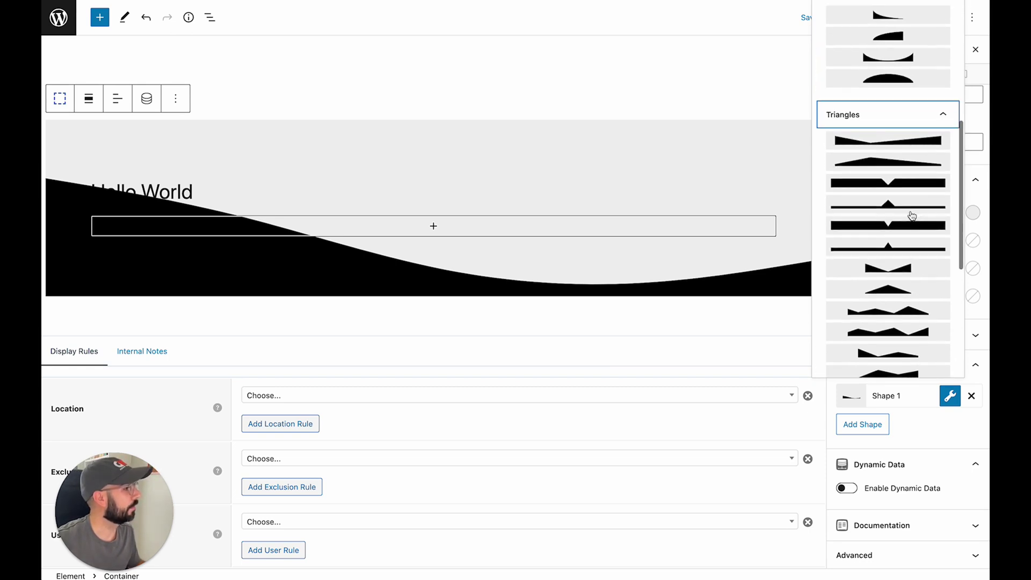
{"action": "scroll", "coordinate": [912, 216], "scroll_direction": "down", "scroll_amount": 2}
{"action": "left_click", "coordinate": [846, 197]}
{"action": "scroll", "coordinate": [846, 198], "scroll_direction": "down", "scroll_amount": 5}
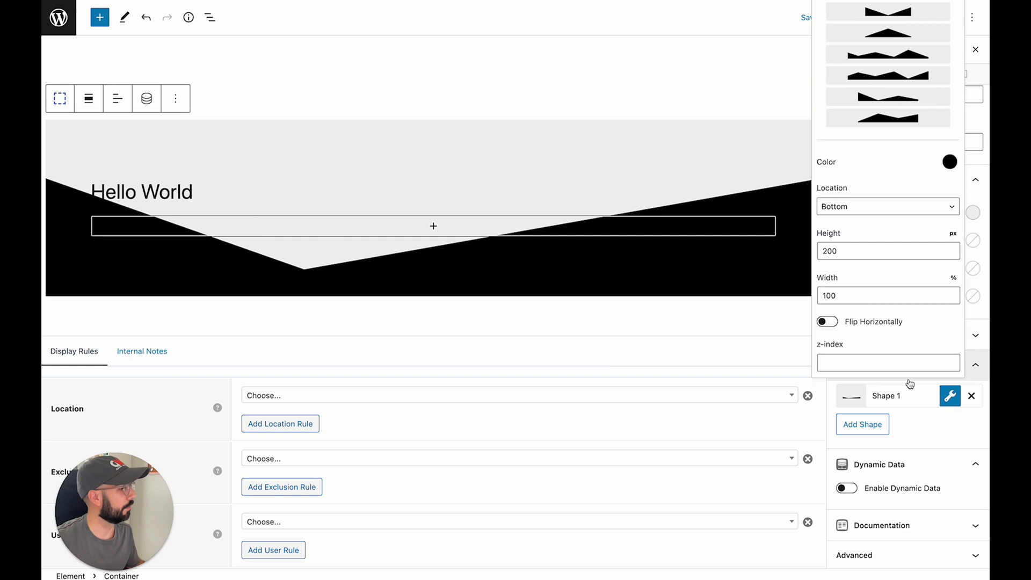
{"action": "scroll", "coordinate": [860, 274], "scroll_direction": "down", "scroll_amount": 1}
Step: Set the divider height to 50px, flip it horizontally and colour it white
{"action": "left_click", "coordinate": [844, 285]}
{"action": "double_click", "coordinate": [858, 241]}
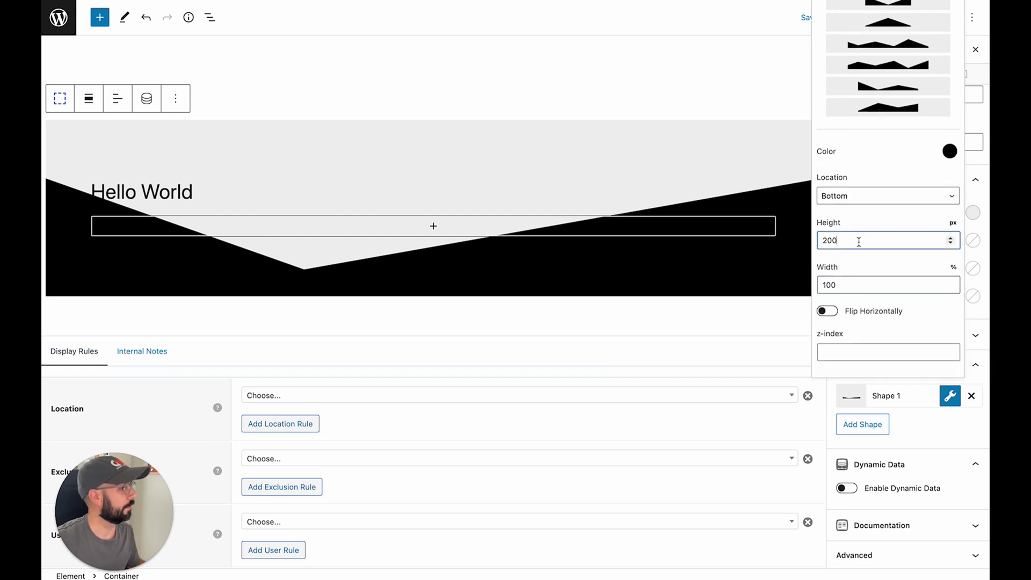
{"action": "type", "text": "50"}
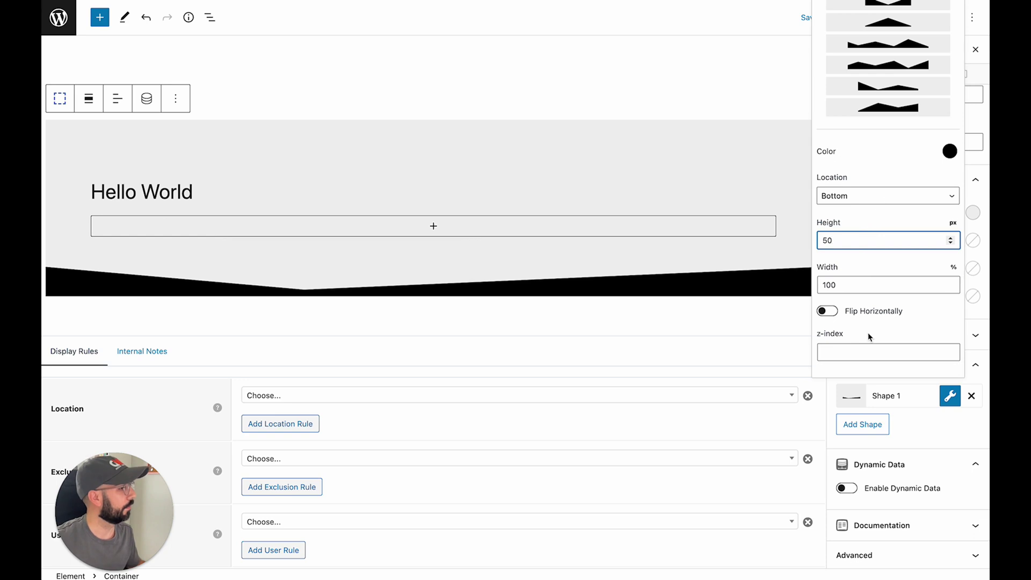
{"action": "left_click", "coordinate": [820, 310]}
{"action": "left_click", "coordinate": [825, 311]}
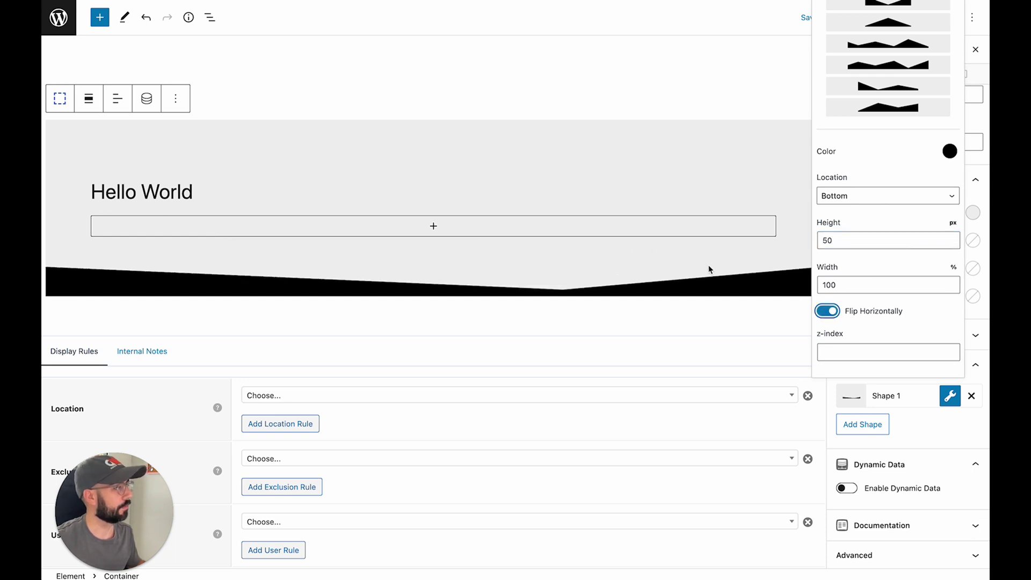
{"action": "left_click", "coordinate": [949, 150]}
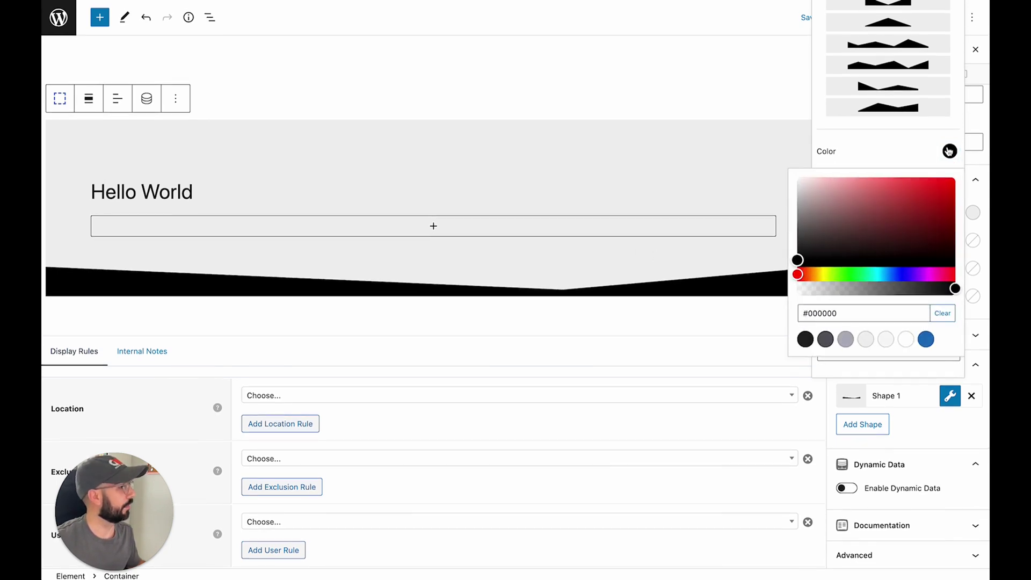
{"action": "left_click", "coordinate": [906, 342]}
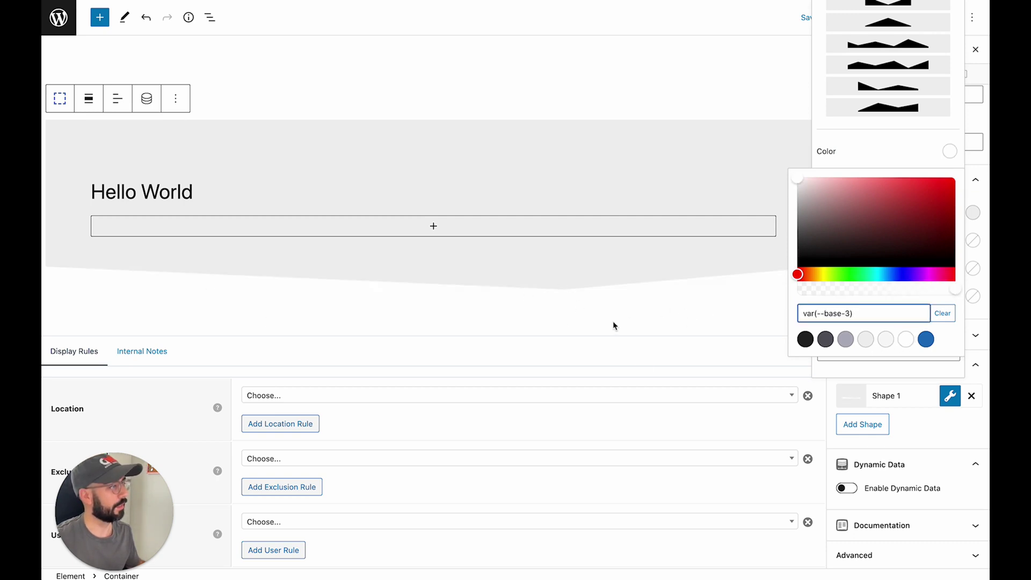
{"action": "left_click", "coordinate": [920, 431]}
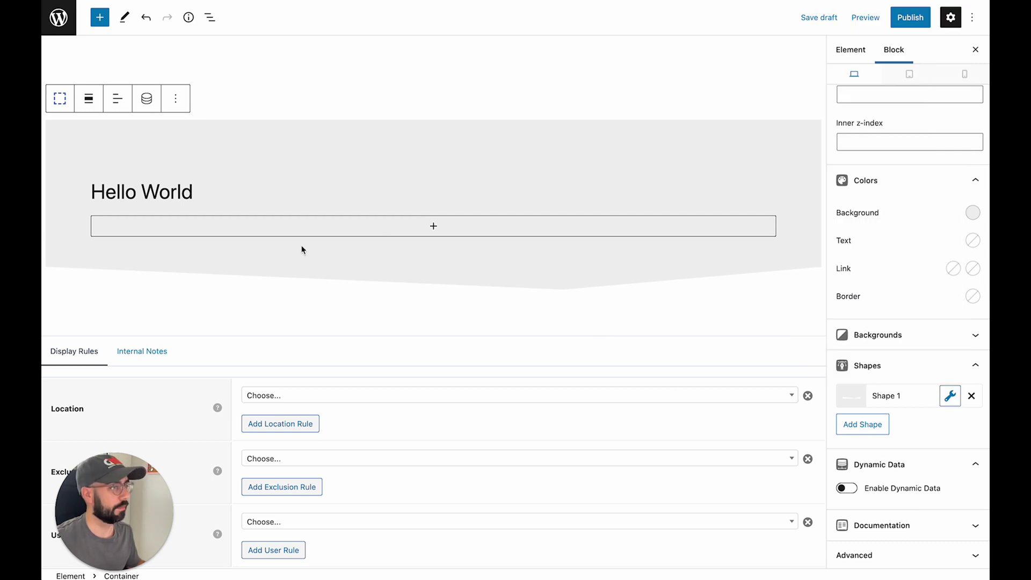
Step: Set display rules to Location Entire Site, Exclude Front Page, Users All Users
{"action": "left_click", "coordinate": [269, 321]}
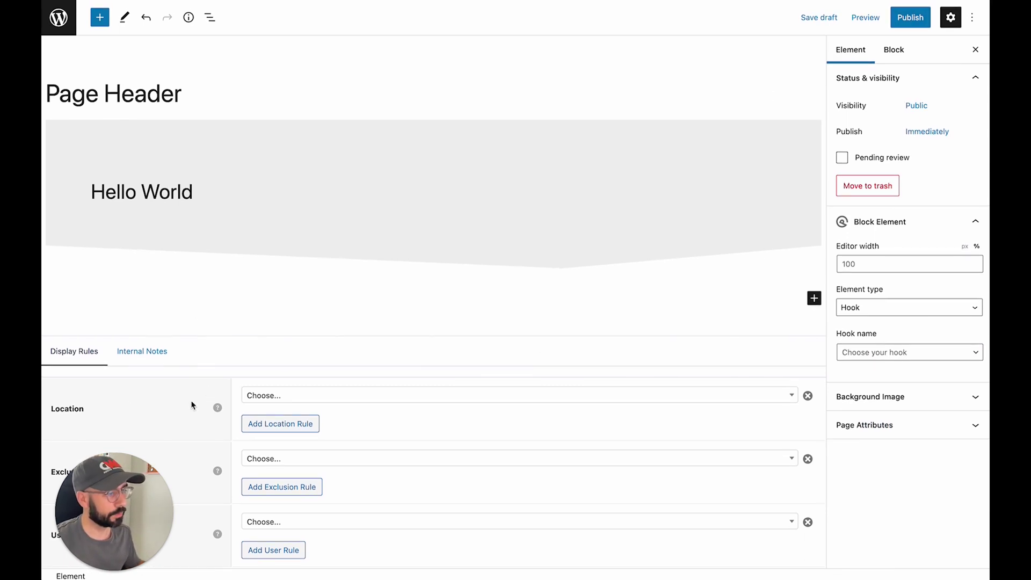
{"action": "left_click", "coordinate": [251, 401]}
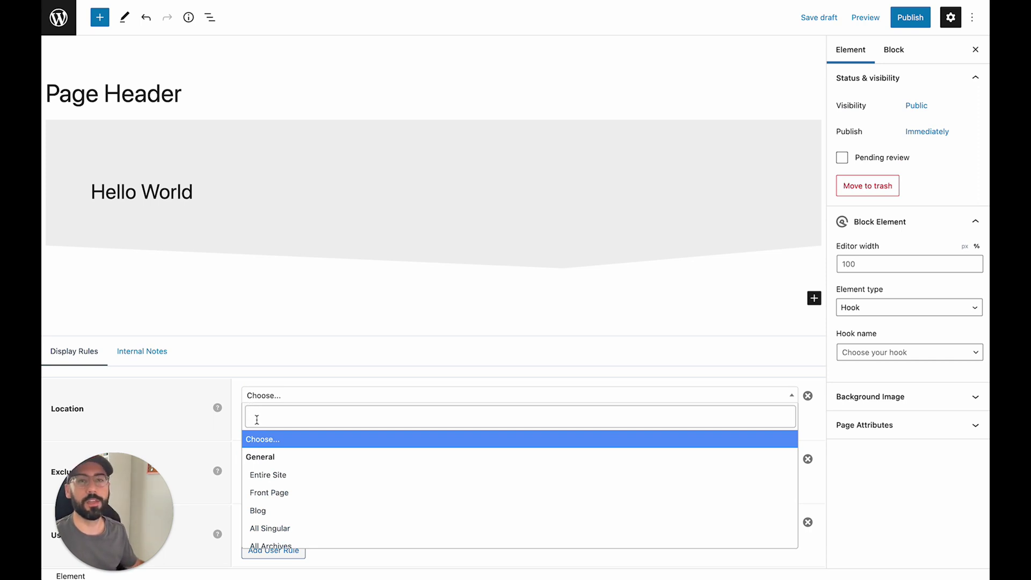
{"action": "left_click", "coordinate": [286, 477]}
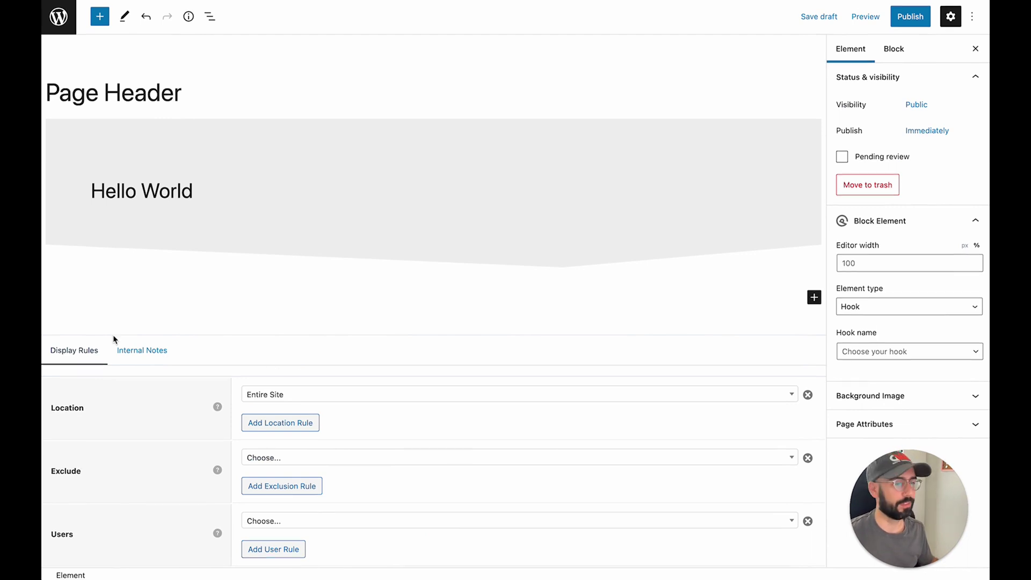
{"action": "left_click", "coordinate": [283, 460]}
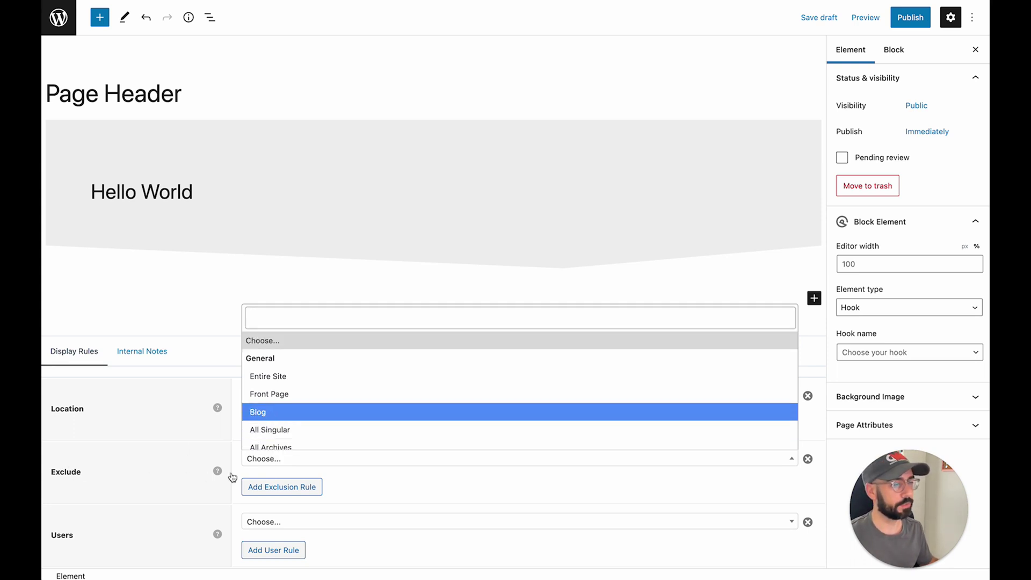
{"action": "scroll", "coordinate": [285, 384], "scroll_direction": "down", "scroll_amount": 1}
{"action": "left_click", "coordinate": [270, 380]}
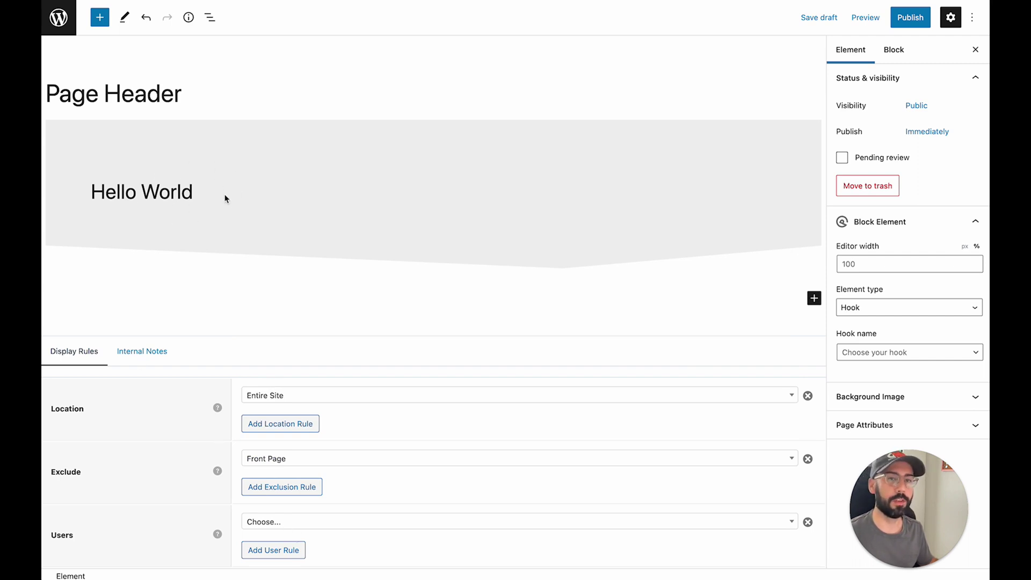
{"action": "left_click", "coordinate": [294, 524]}
{"action": "left_click", "coordinate": [288, 445]}
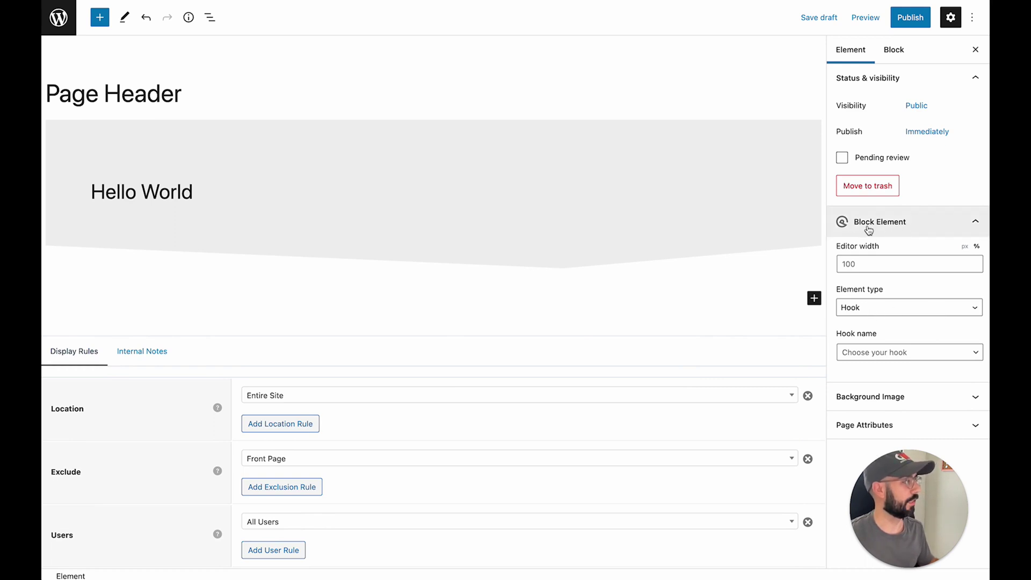
Step: Change the element type to Page Hero on the after_header hook and save a draft
{"action": "left_click", "coordinate": [862, 307]}
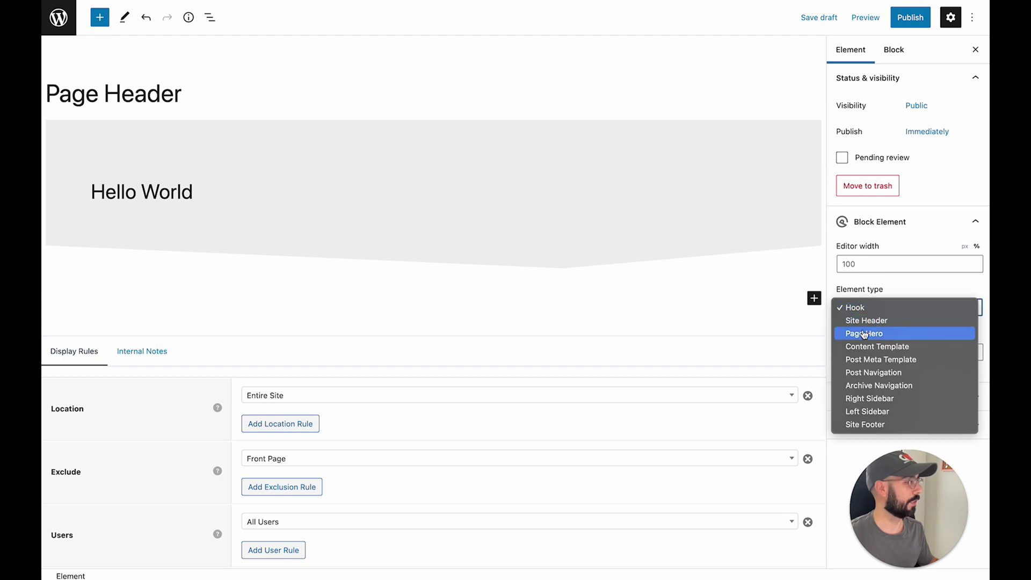
{"action": "left_click", "coordinate": [865, 334]}
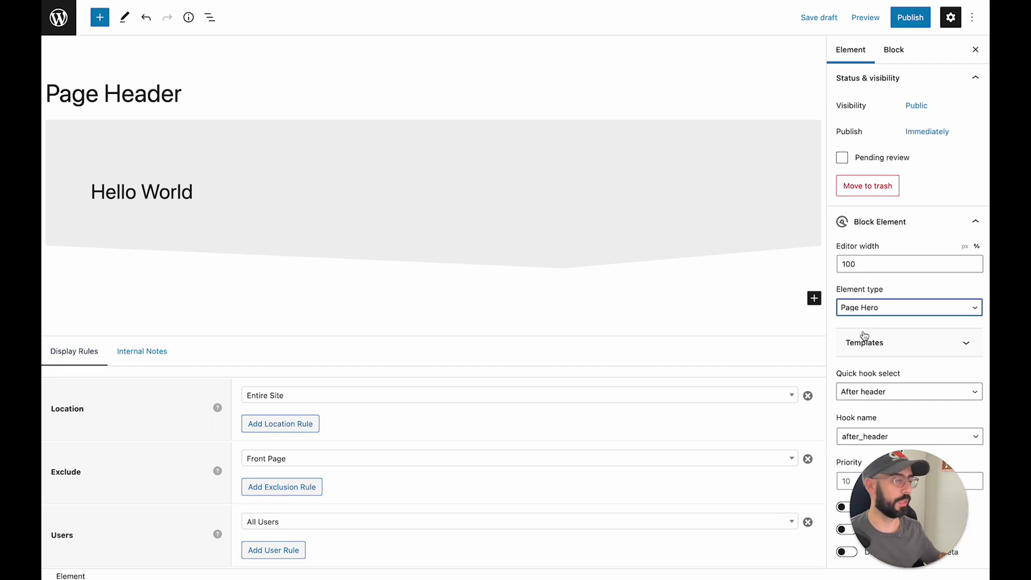
{"action": "scroll", "coordinate": [865, 334], "scroll_direction": "down", "scroll_amount": 3}
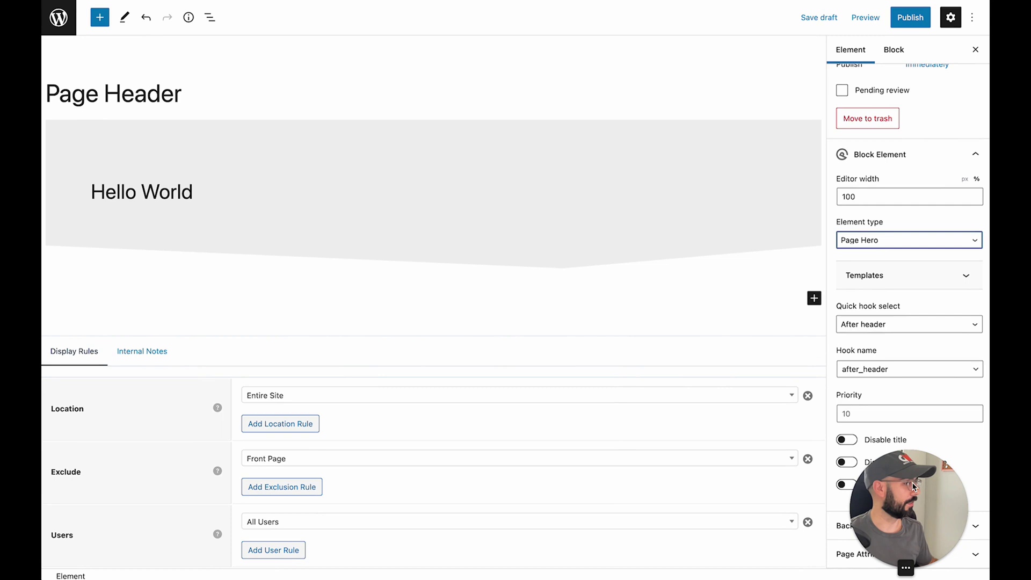
{"action": "left_click_drag", "start_coordinate": [913, 487], "coordinate": [646, 486]}
{"action": "key", "text": "ctrl+s"}
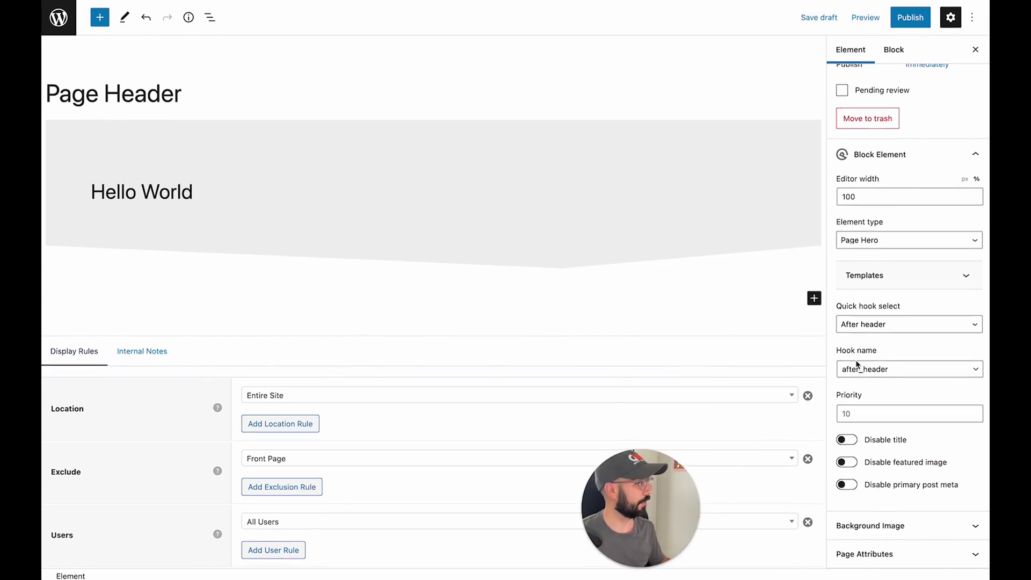
Step: Publish the Page Header element and confirm
{"action": "scroll", "coordinate": [857, 365], "scroll_direction": "up", "scroll_amount": 2}
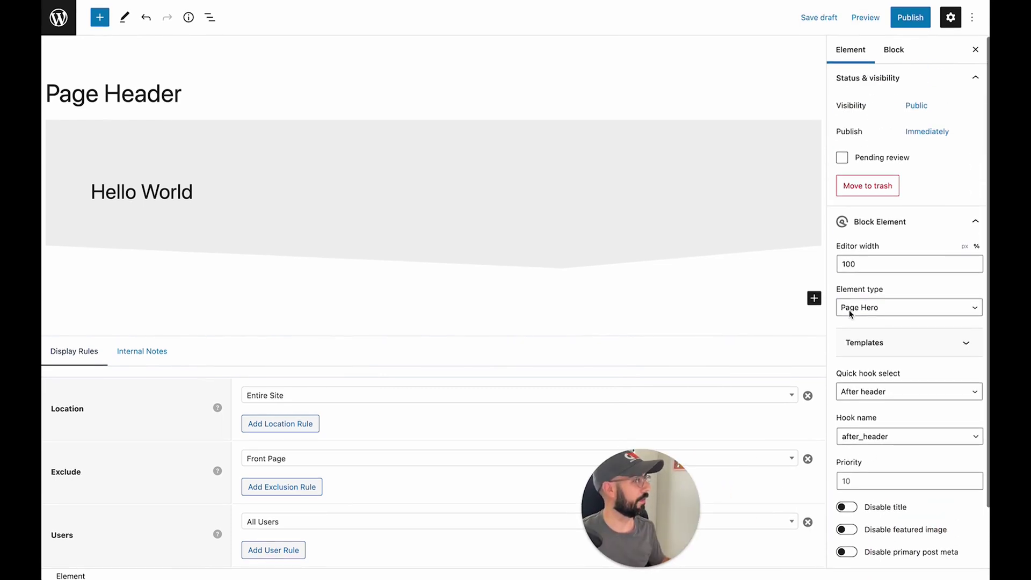
{"action": "left_click", "coordinate": [920, 17]}
{"action": "left_click", "coordinate": [881, 17]}
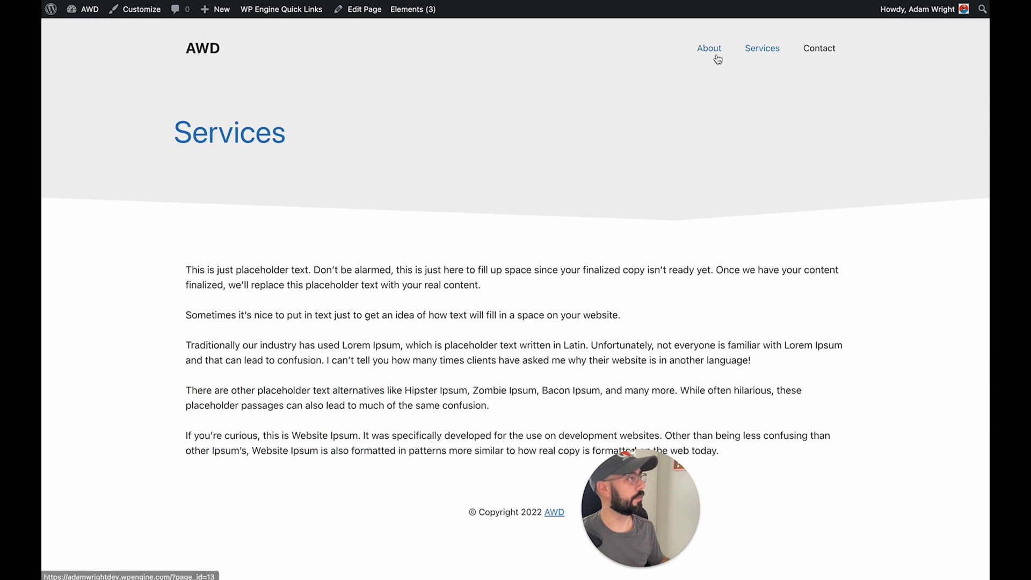
Step: Check the new hero on the About, Services and Contact pages, inspecting each page title
{"action": "left_click", "coordinate": [716, 59]}
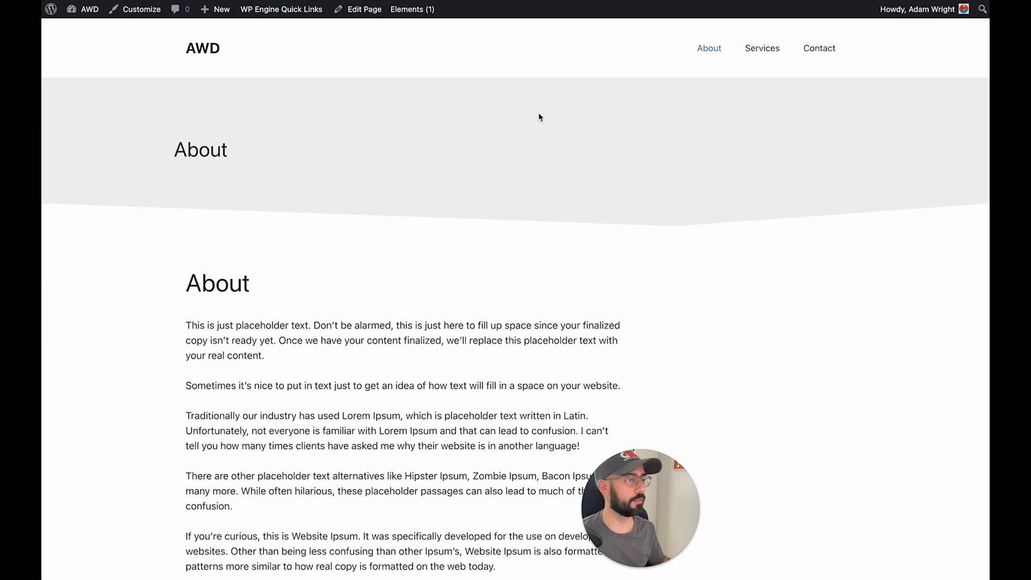
{"action": "left_click", "coordinate": [765, 52]}
{"action": "left_click", "coordinate": [814, 52]}
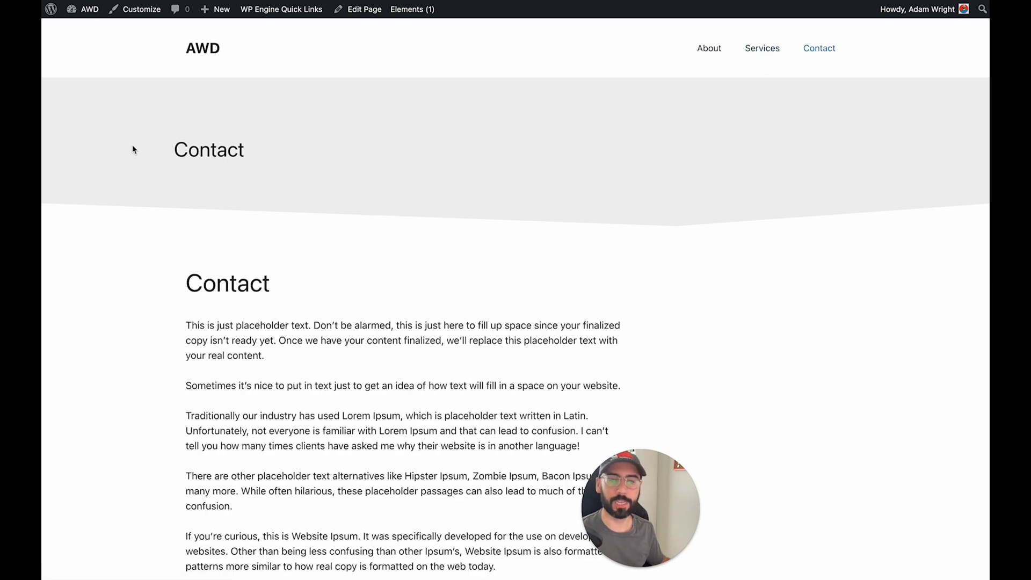
{"action": "left_click_drag", "start_coordinate": [171, 151], "coordinate": [293, 148]}
{"action": "left_click", "coordinate": [298, 147]}
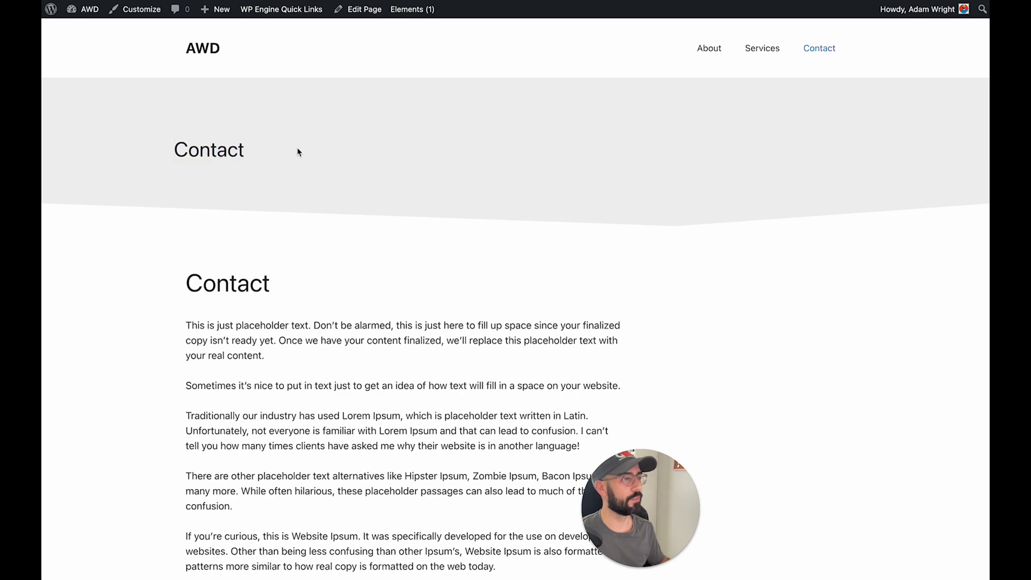
{"action": "left_click", "coordinate": [763, 49]}
{"action": "double_click", "coordinate": [268, 157]}
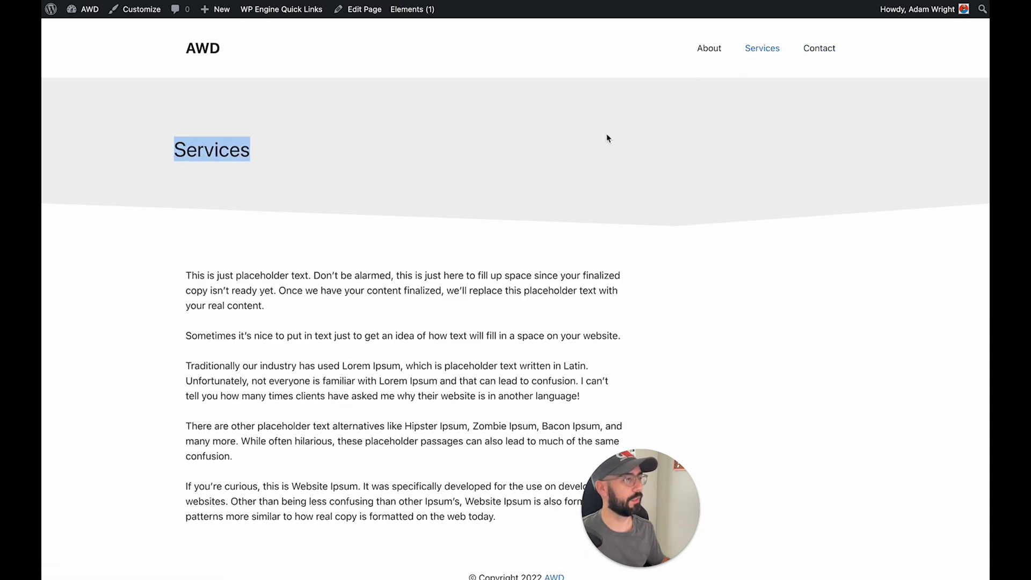
{"action": "left_click", "coordinate": [609, 135]}
{"action": "left_click", "coordinate": [710, 50]}
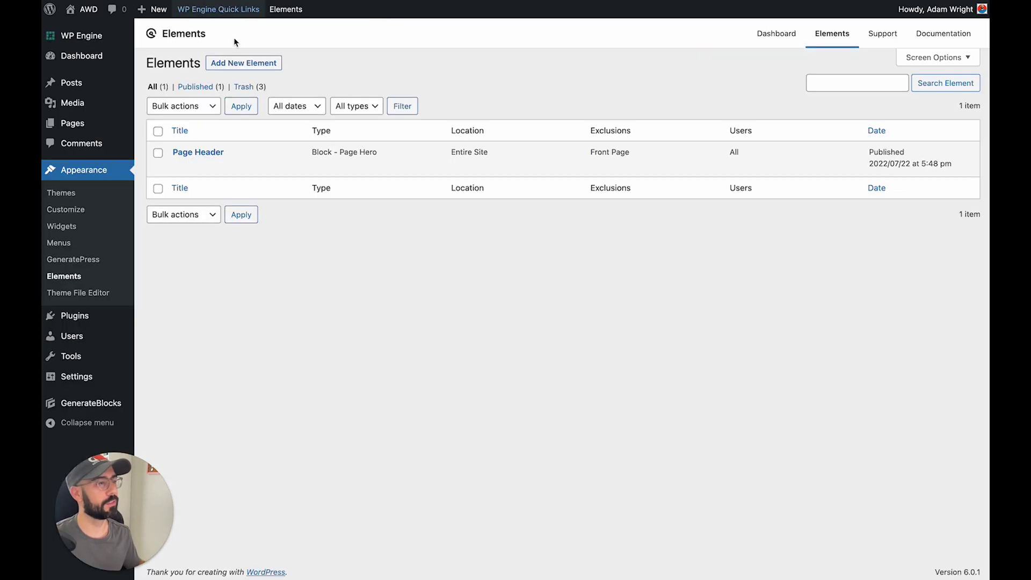
Step: Open Page Header and make the Hello World headline text the blue accent colour
{"action": "left_click", "coordinate": [196, 152]}
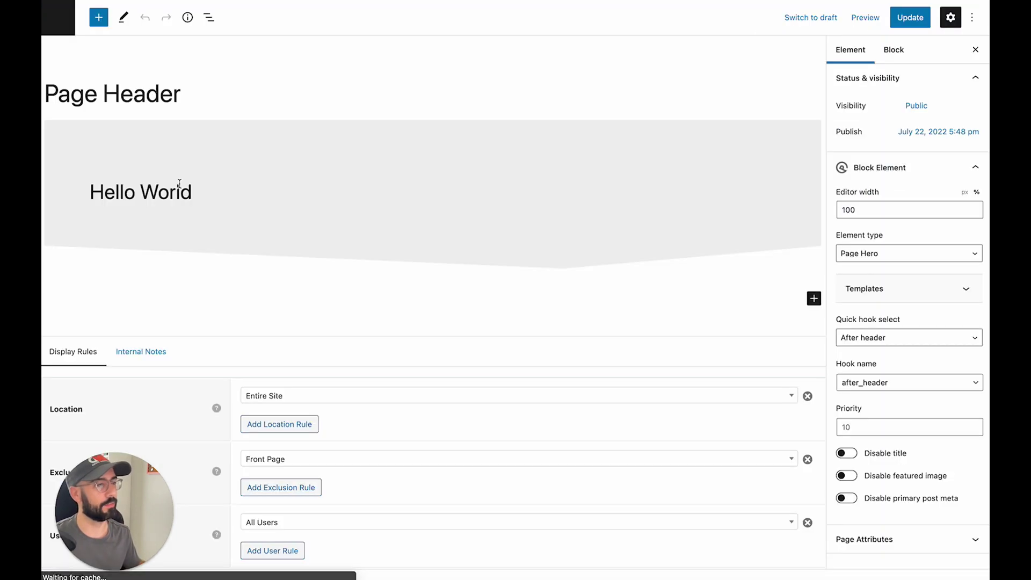
{"action": "left_click", "coordinate": [169, 192]}
{"action": "scroll", "coordinate": [951, 387], "scroll_direction": "down", "scroll_amount": 1}
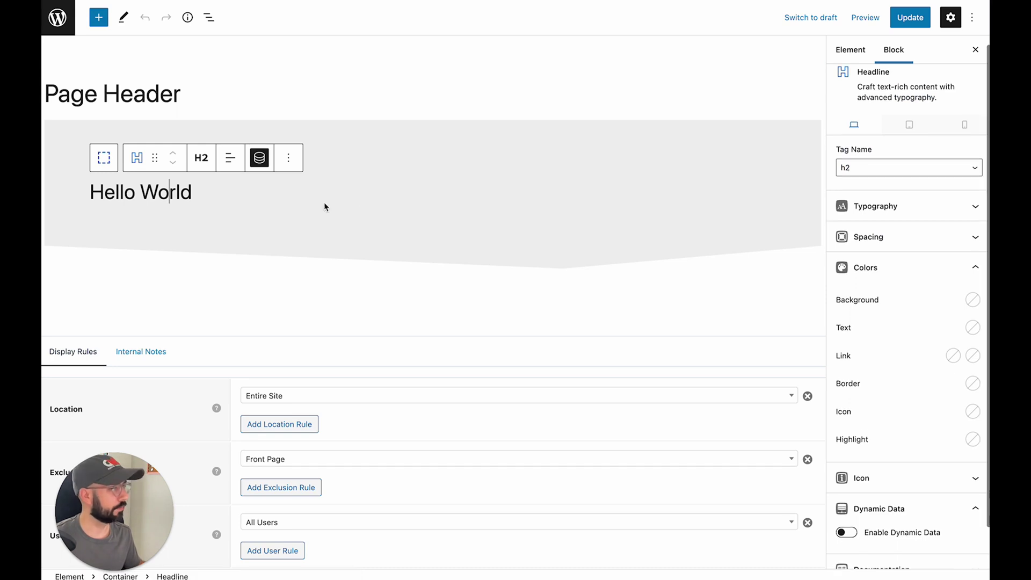
{"action": "triple_click", "coordinate": [132, 189]}
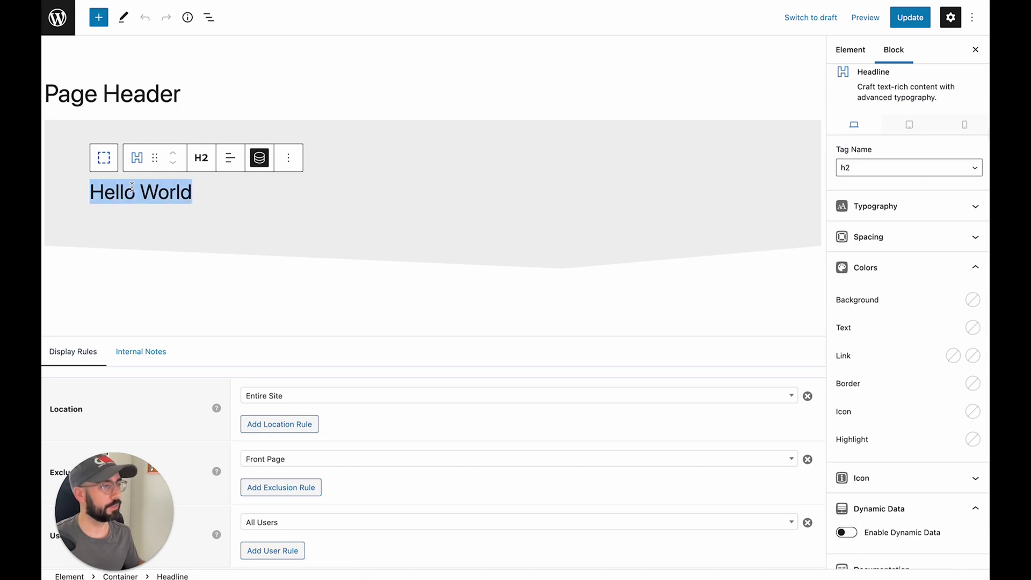
{"action": "left_click", "coordinate": [973, 328]}
{"action": "left_click", "coordinate": [949, 295]}
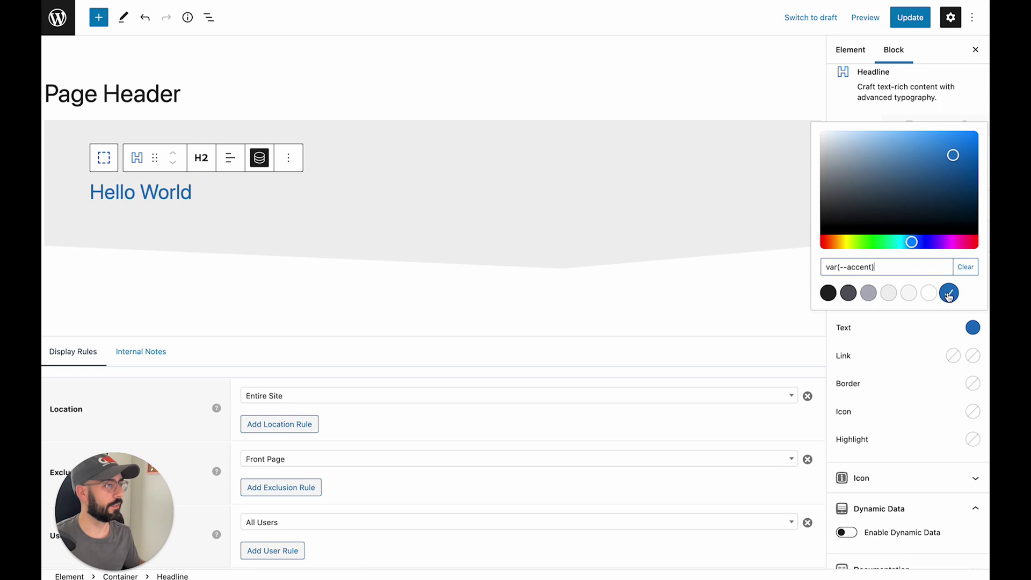
{"action": "left_click", "coordinate": [923, 361]}
Step: Set the headline to a custom 48px font size and update the element
{"action": "left_click", "coordinate": [920, 216]}
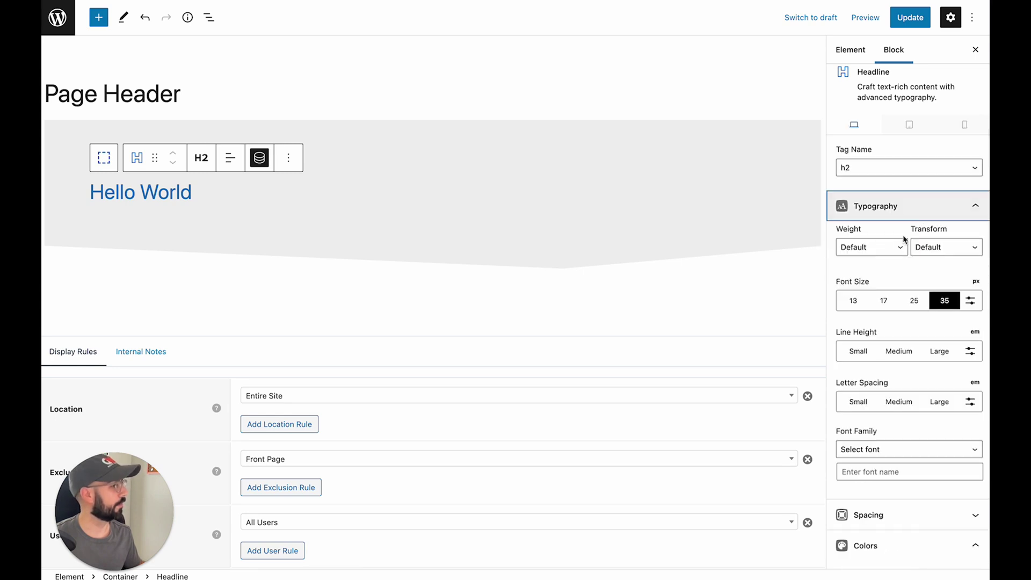
{"action": "left_click", "coordinate": [969, 299]}
{"action": "left_click", "coordinate": [905, 298]}
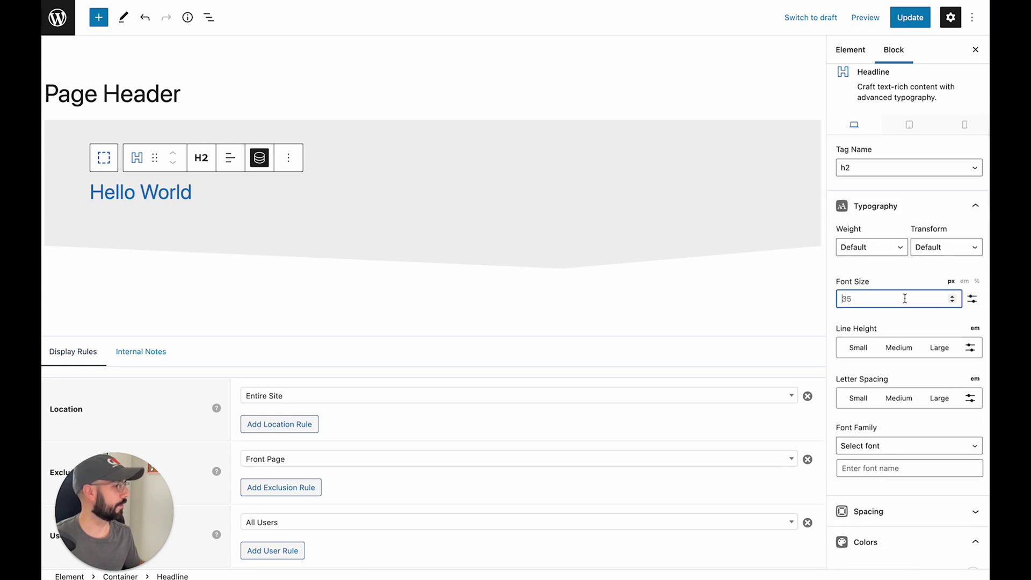
{"action": "type", "text": "48"}
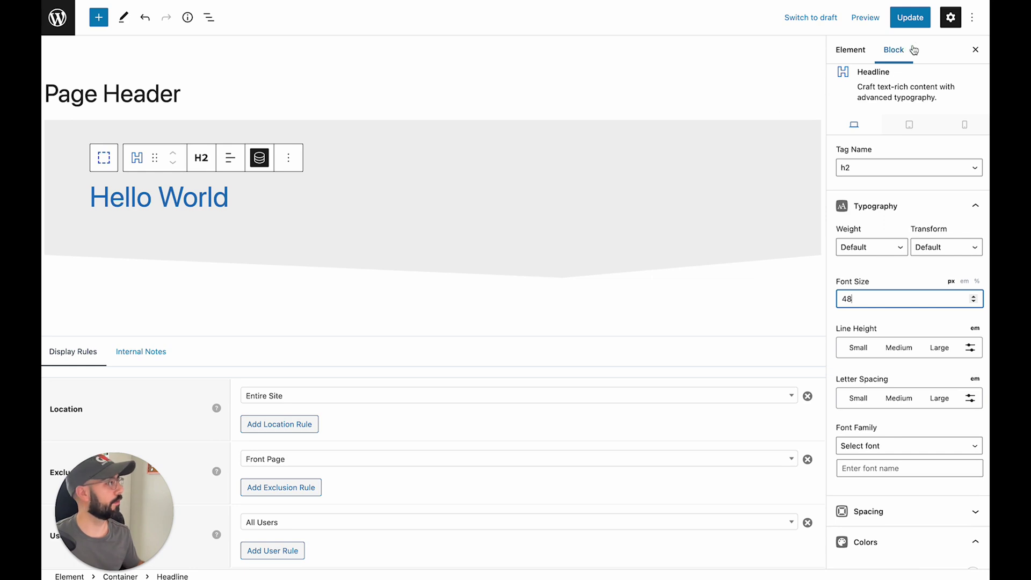
{"action": "left_click", "coordinate": [912, 17]}
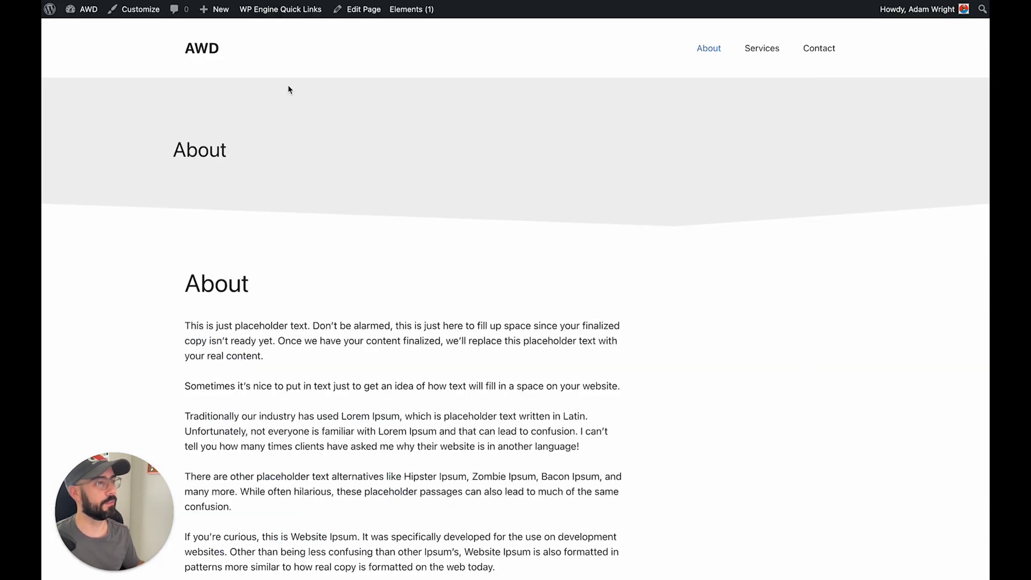
Step: Preview the blue hero titles on the About, Services and Contact pages
{"action": "double_click", "coordinate": [271, 157]}
{"action": "left_click", "coordinate": [270, 157]}
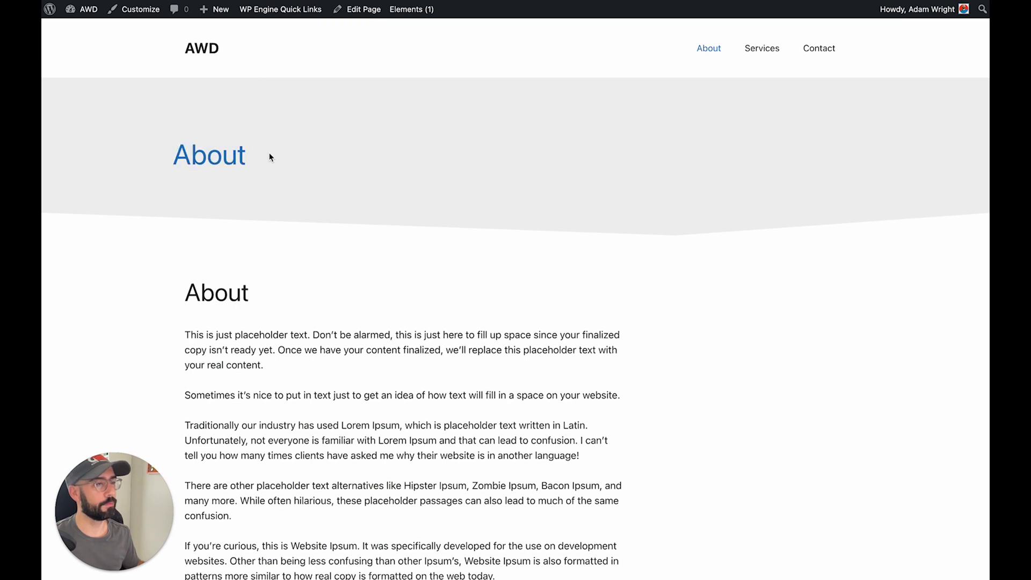
{"action": "left_click", "coordinate": [759, 48]}
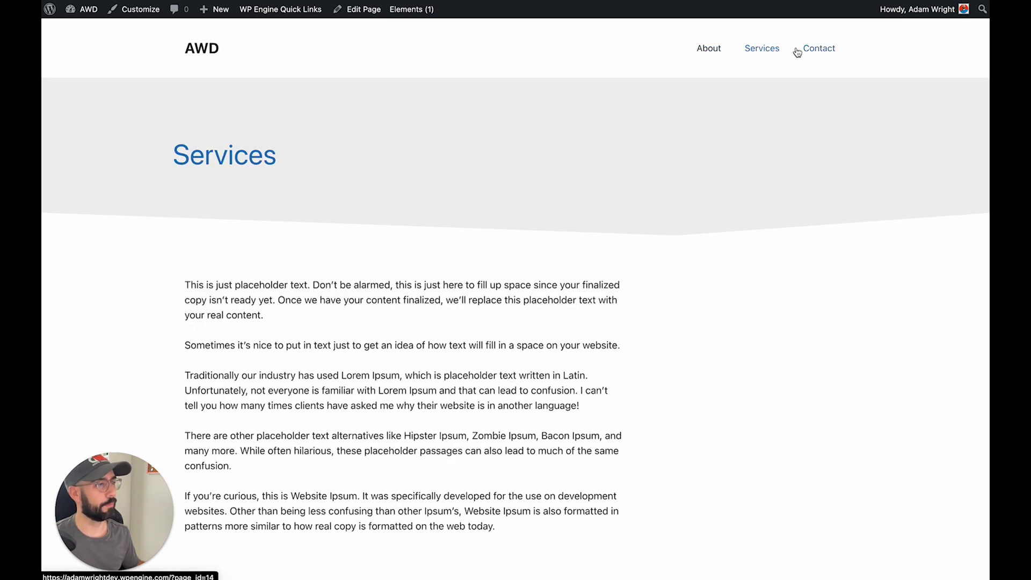
{"action": "left_click", "coordinate": [808, 48]}
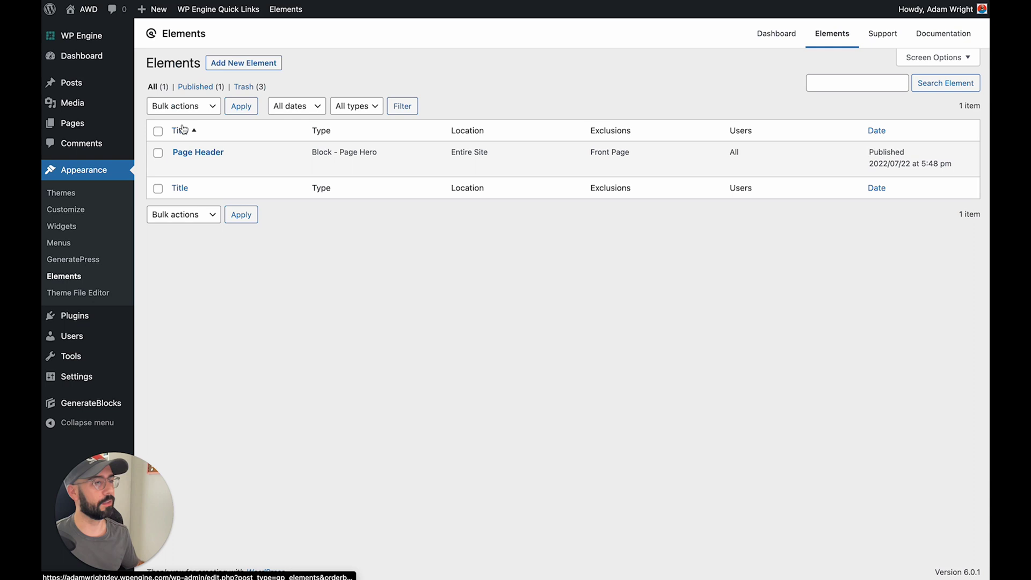
Step: Create a new Header element titled 'Page Header Merge'
{"action": "left_click", "coordinate": [255, 64]}
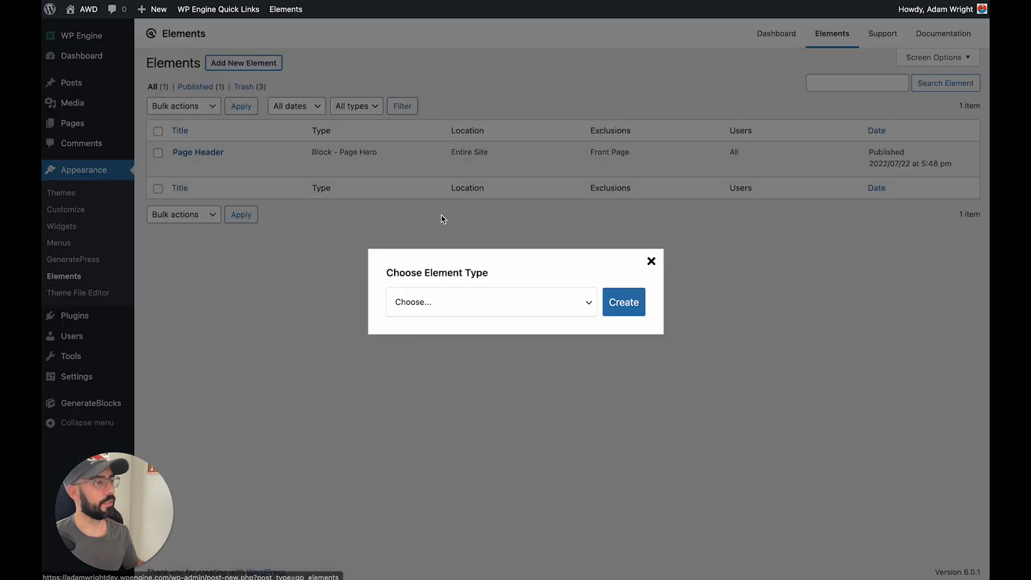
{"action": "left_click", "coordinate": [445, 300]}
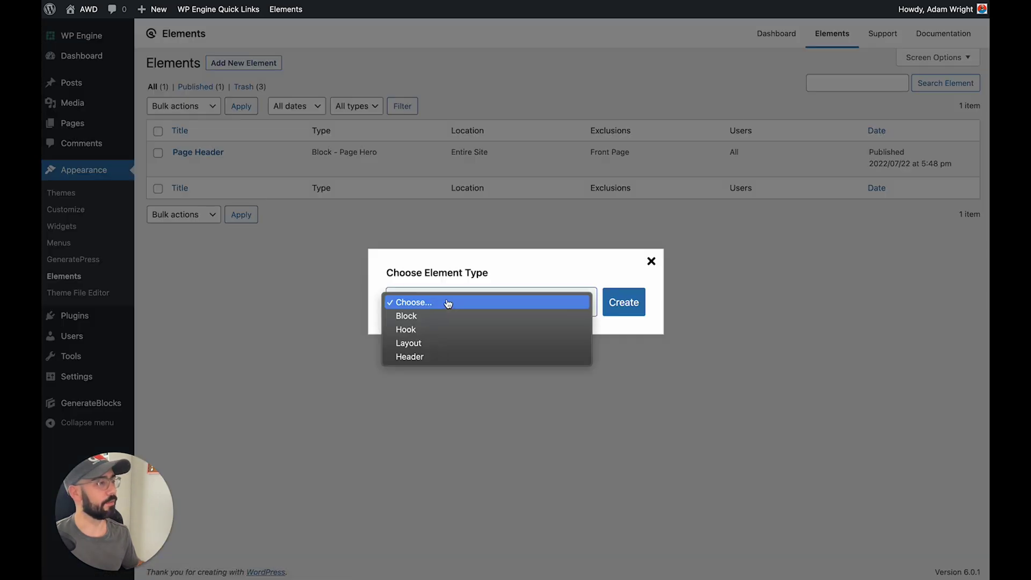
{"action": "left_click", "coordinate": [420, 358]}
{"action": "left_click", "coordinate": [614, 302]}
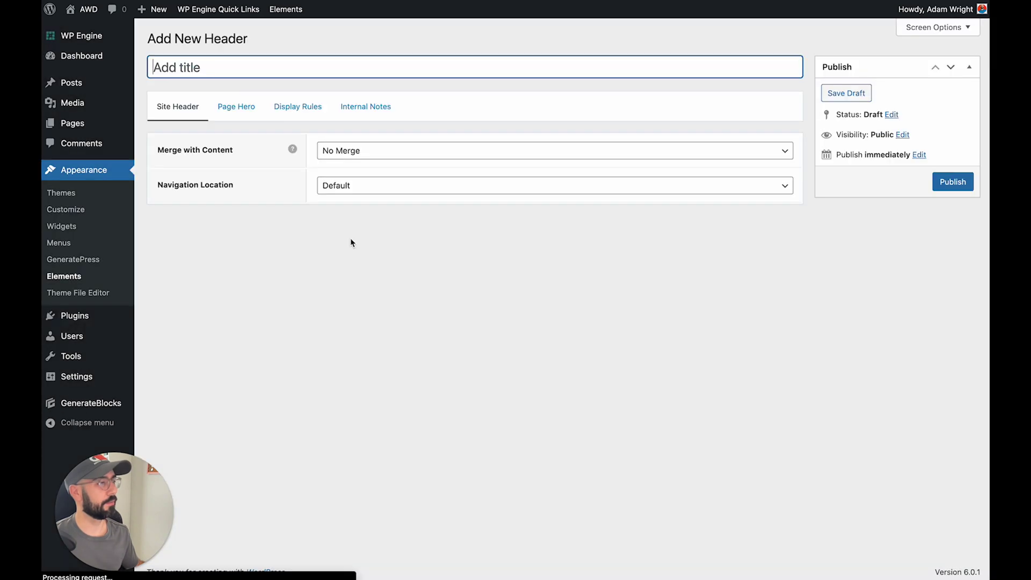
{"action": "type", "text": "Pa"}
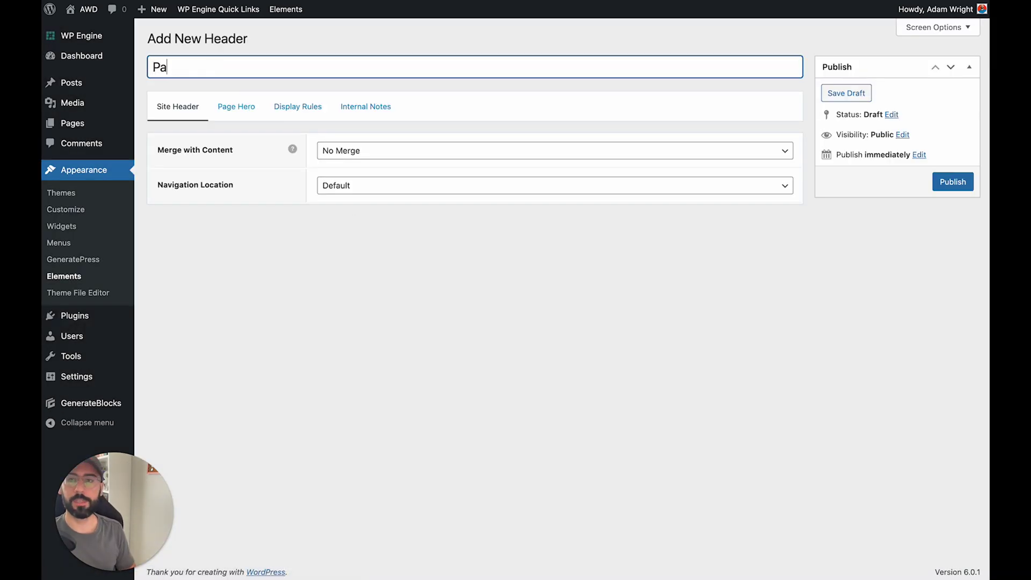
{"action": "type", "text": "ge Header Mer"}
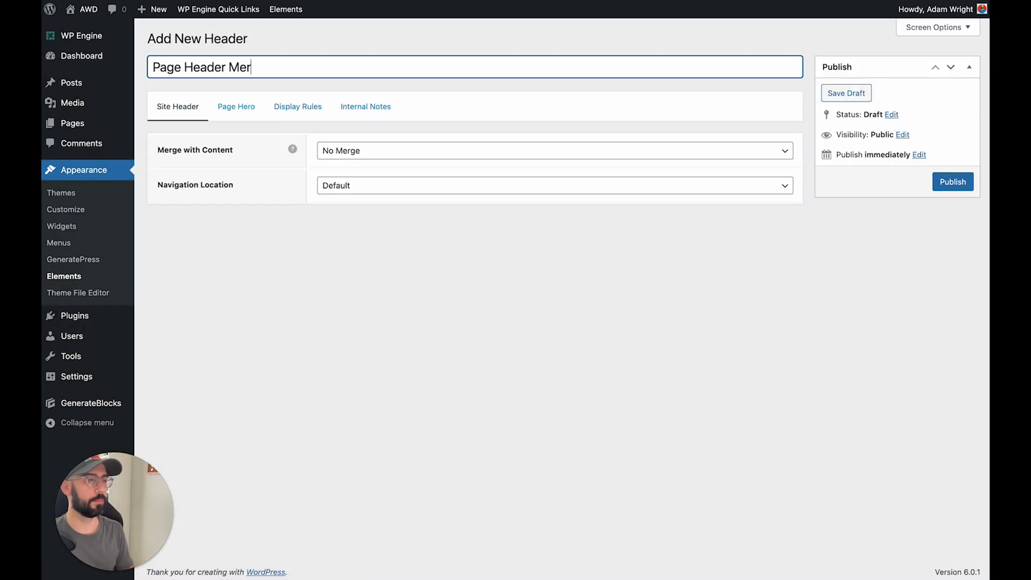
{"action": "type", "text": "ge"}
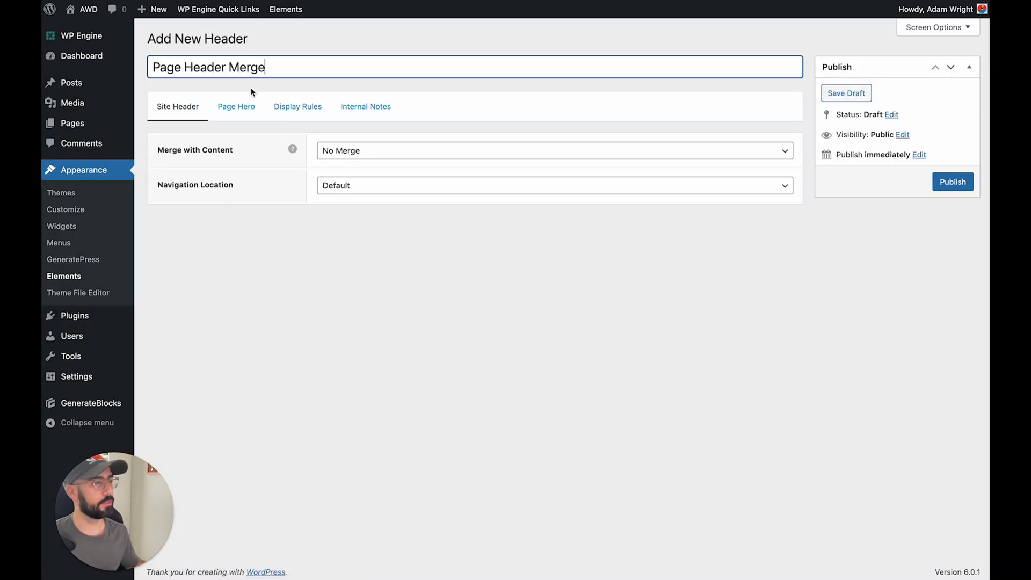
Step: Set Merge with Content to Merge and the location to Entire Site, then publish
{"action": "left_click", "coordinate": [359, 155]}
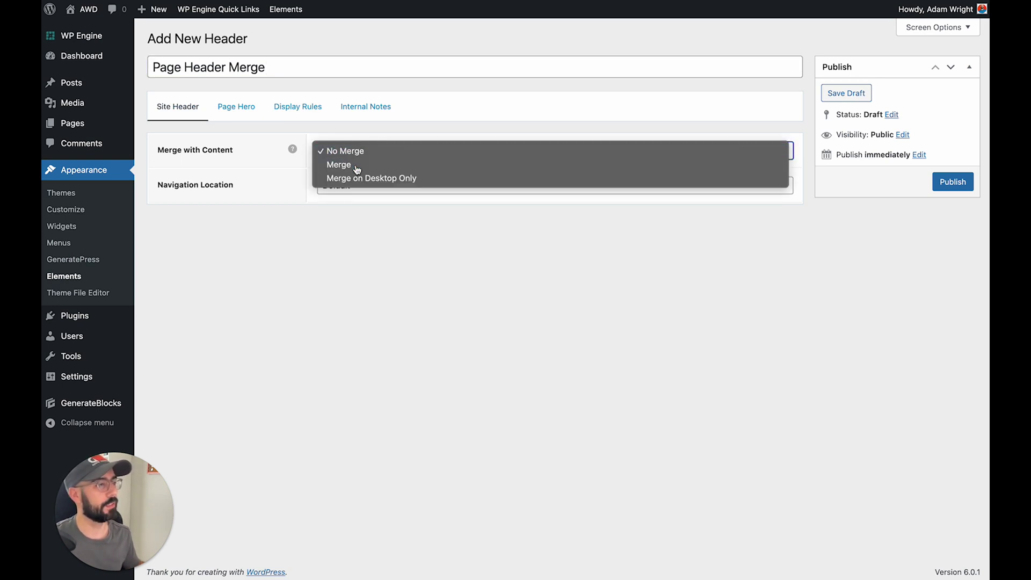
{"action": "left_click", "coordinate": [356, 166]}
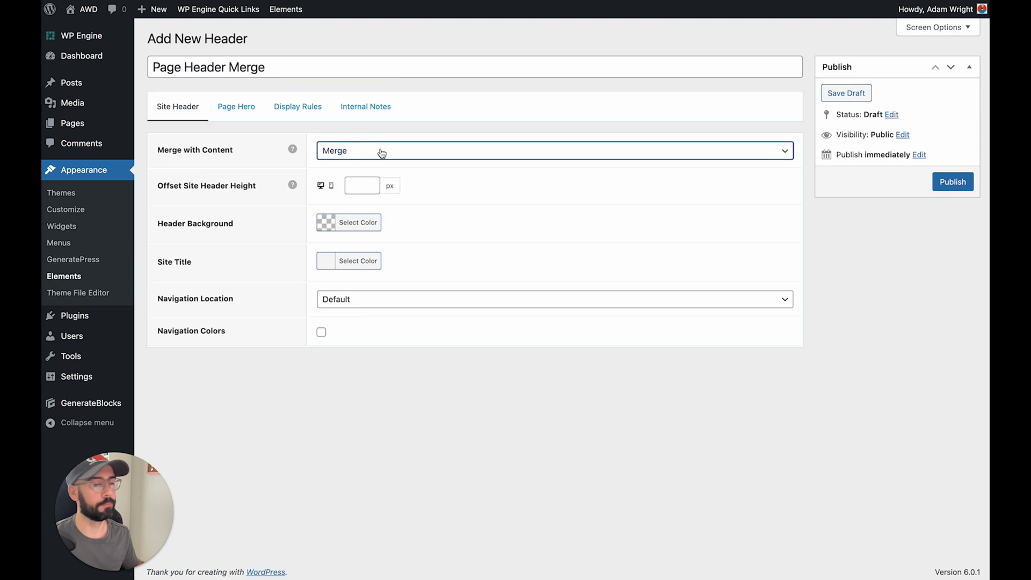
{"action": "left_click", "coordinate": [278, 115]}
{"action": "left_click", "coordinate": [355, 153]}
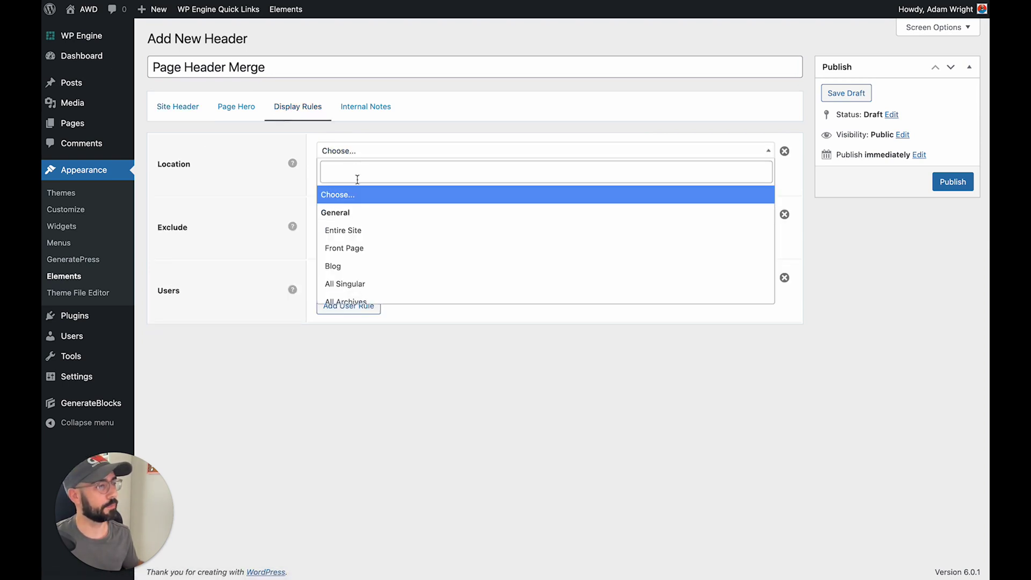
{"action": "left_click", "coordinate": [355, 235]}
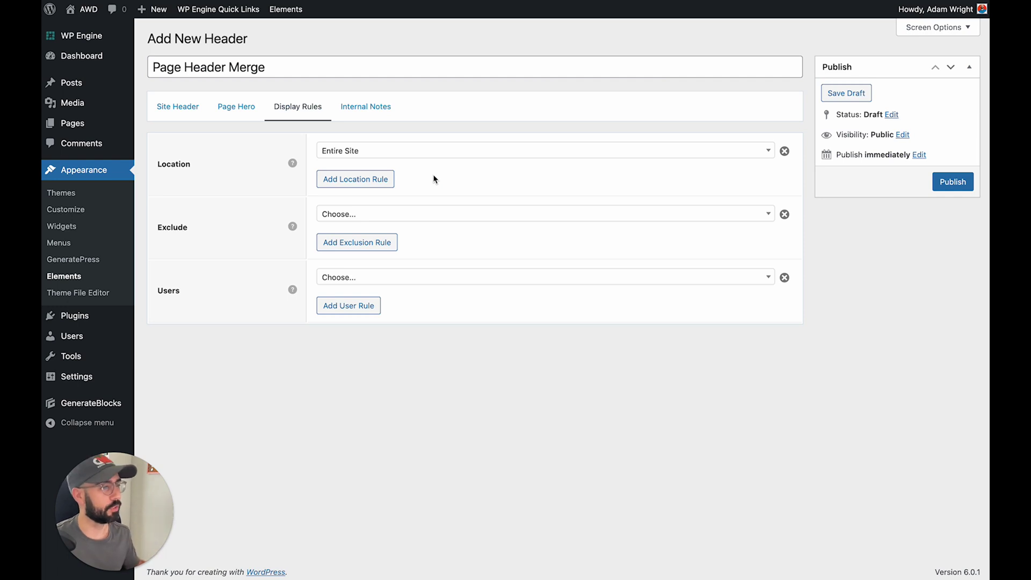
{"action": "left_click", "coordinate": [954, 183]}
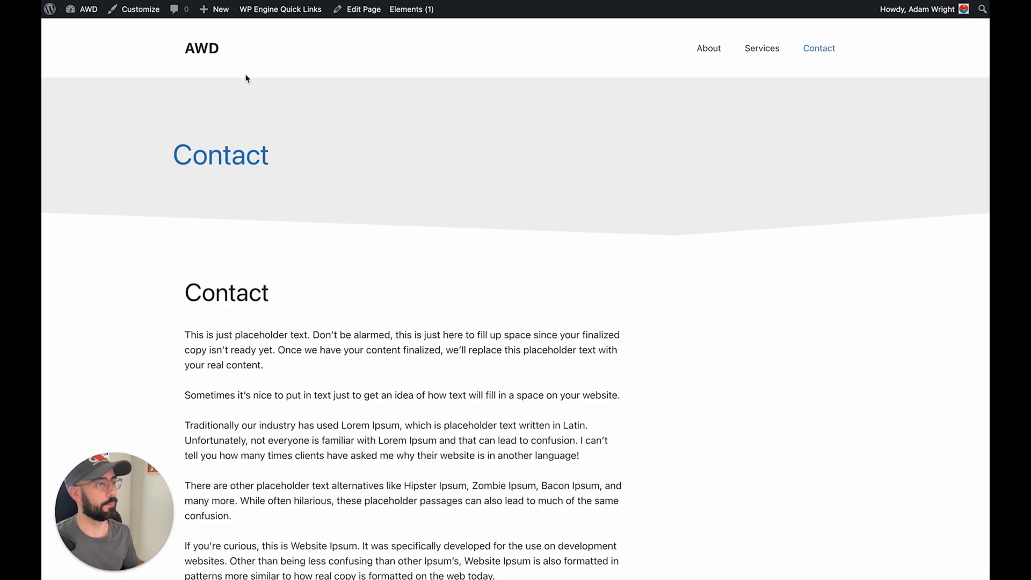
Step: Reload the Contact page to see the merged navigation, then return to the Page Header editor
{"action": "key", "text": "super+r"}
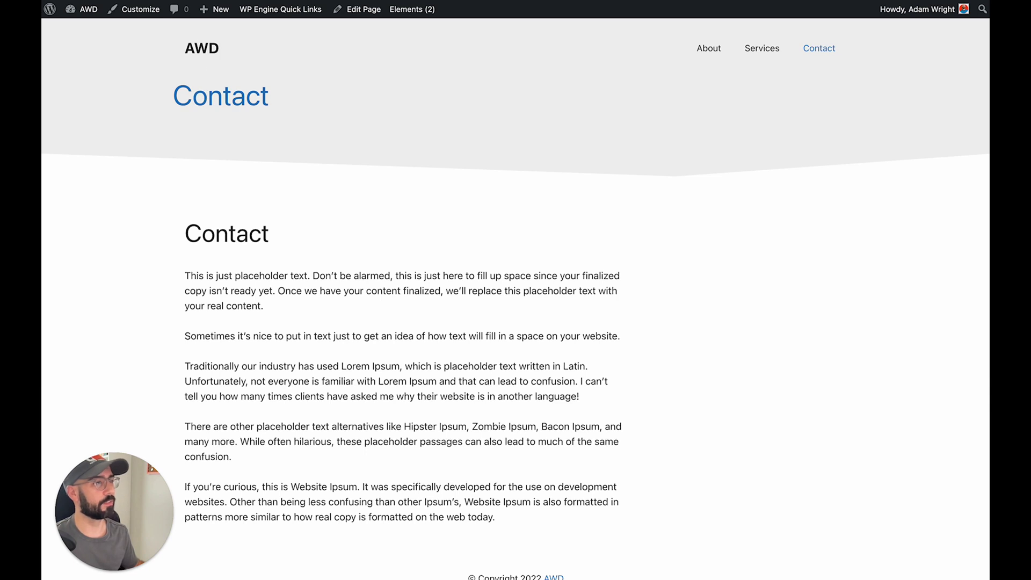
{"action": "key", "text": "ctrl+w"}
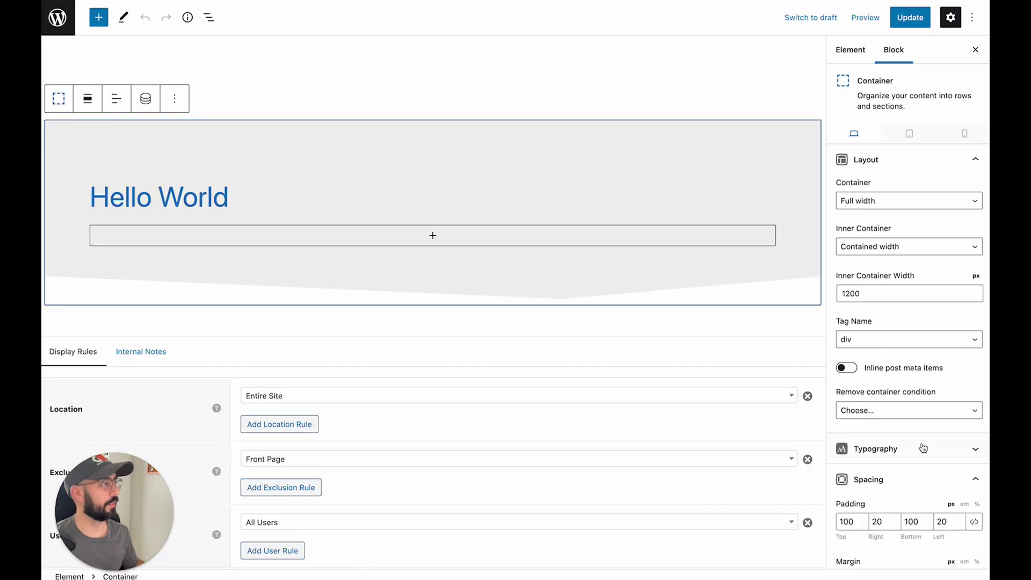
Step: Change the hero Container's top padding from 100 to 160px, update, and reload Contact
{"action": "scroll", "coordinate": [923, 448], "scroll_direction": "down", "scroll_amount": 5}
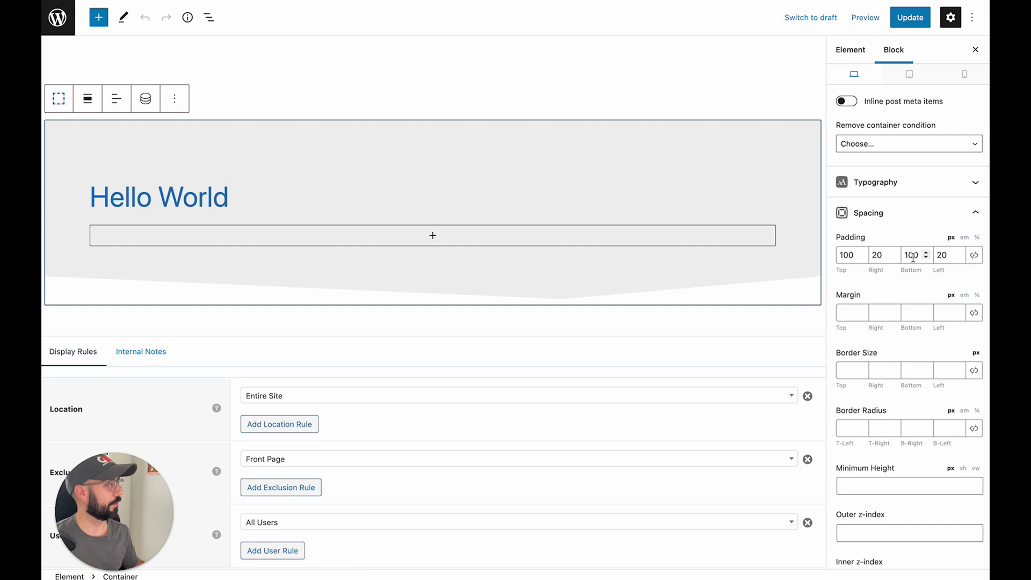
{"action": "double_click", "coordinate": [913, 257]}
{"action": "double_click", "coordinate": [843, 255]}
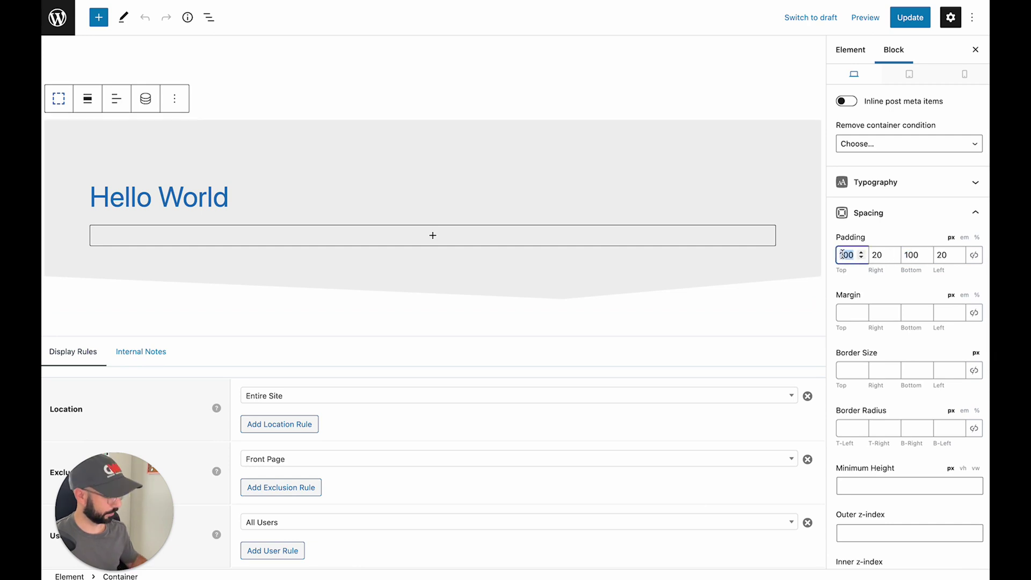
{"action": "type", "text": "160"}
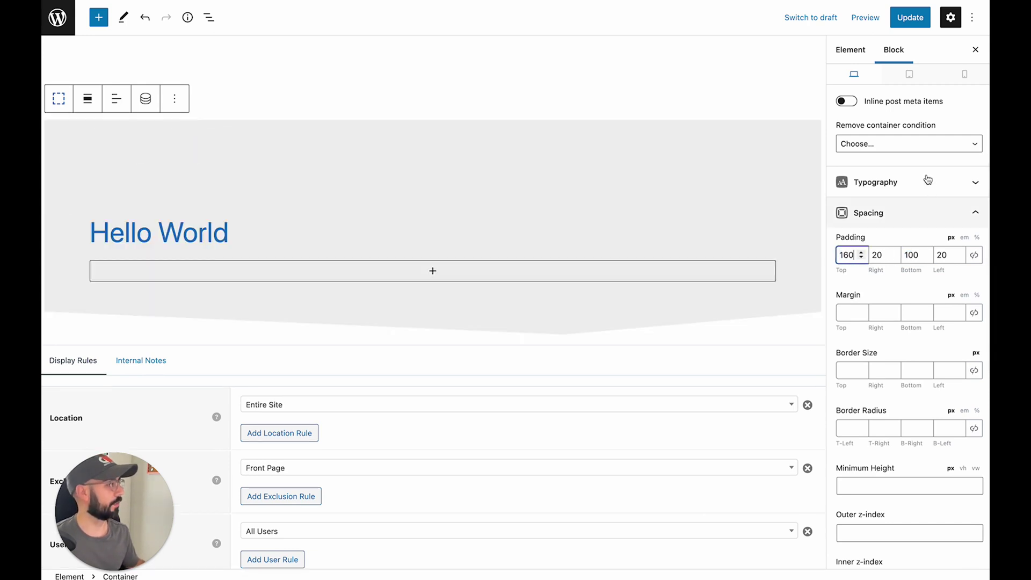
{"action": "left_click", "coordinate": [903, 23]}
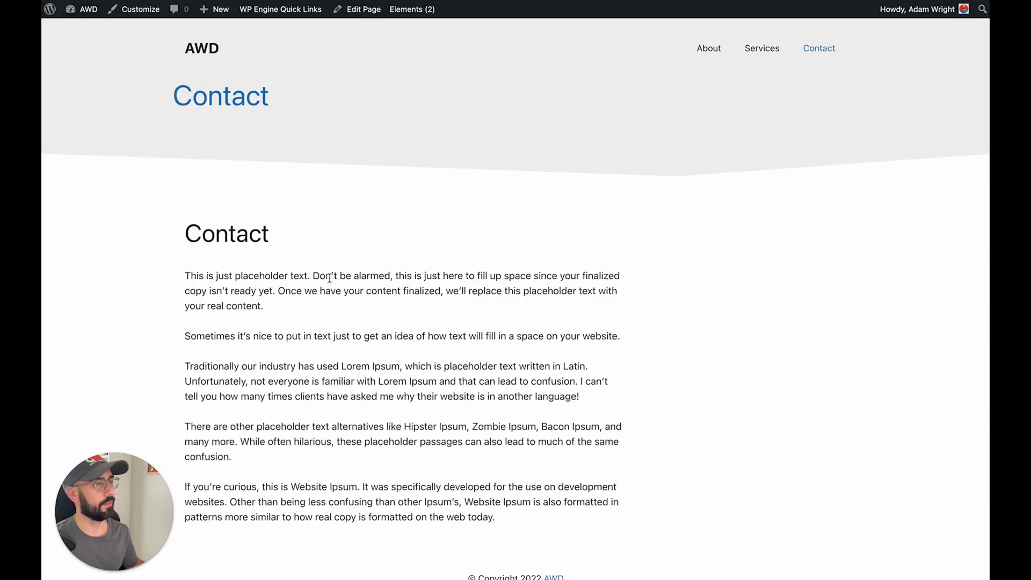
{"action": "key", "text": "super+r"}
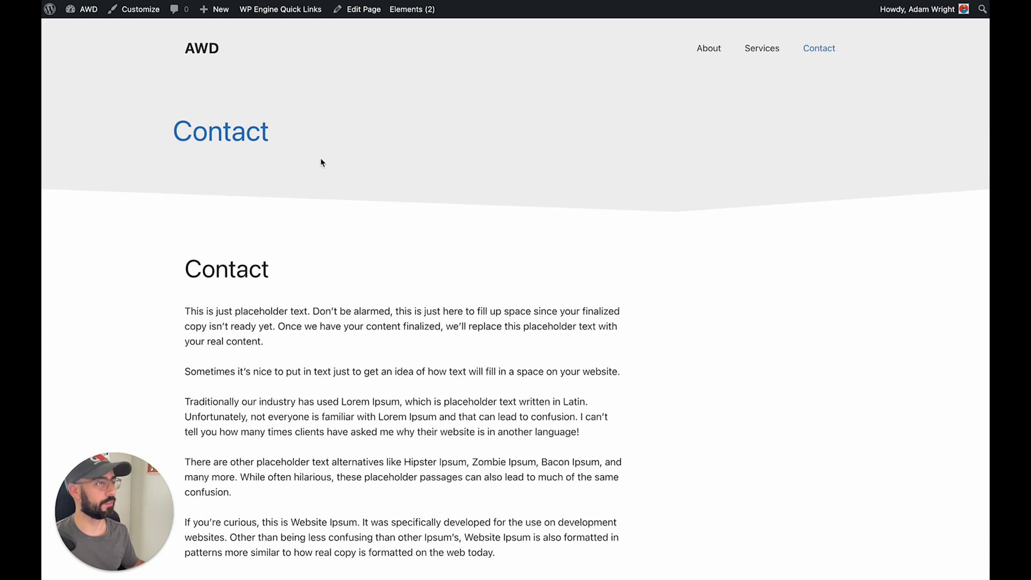
Step: Reload the Contact page and scroll through its placeholder paragraphs below the taller hero
{"action": "key", "text": "super+r"}
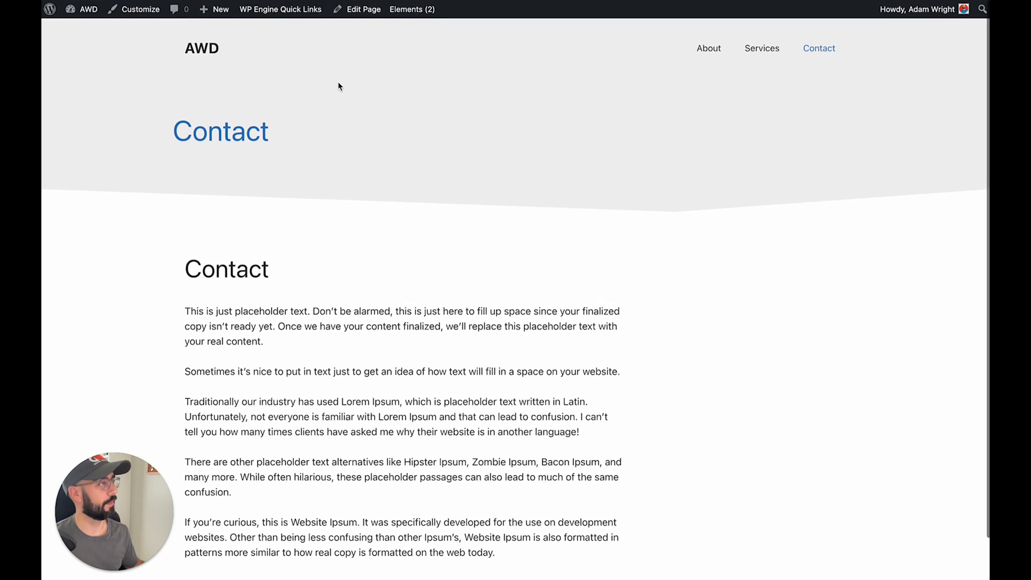
{"action": "scroll", "coordinate": [340, 86], "scroll_direction": "down", "scroll_amount": 2}
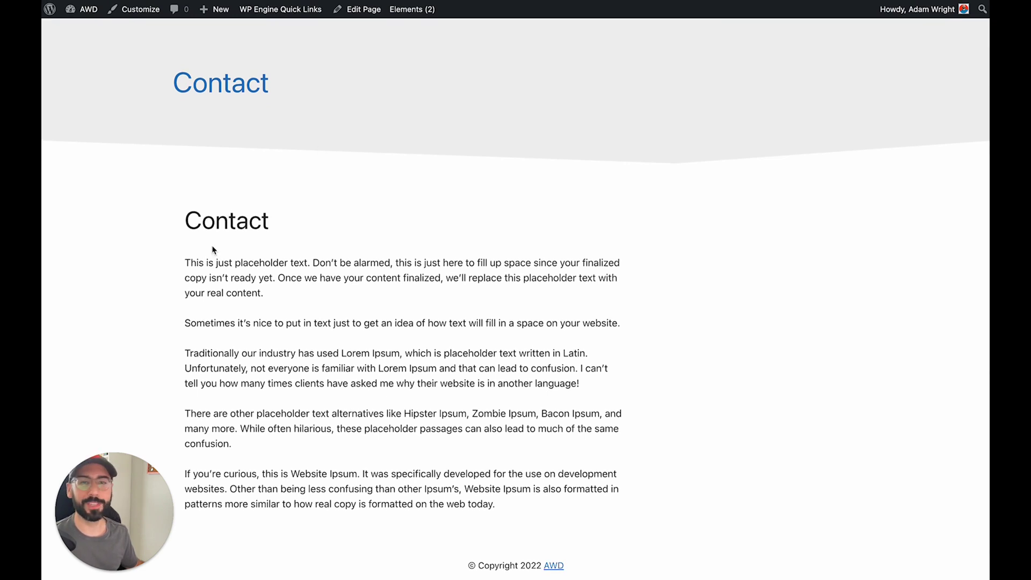
{"action": "left_click_drag", "start_coordinate": [185, 264], "coordinate": [541, 524]}
{"action": "left_click", "coordinate": [542, 524]}
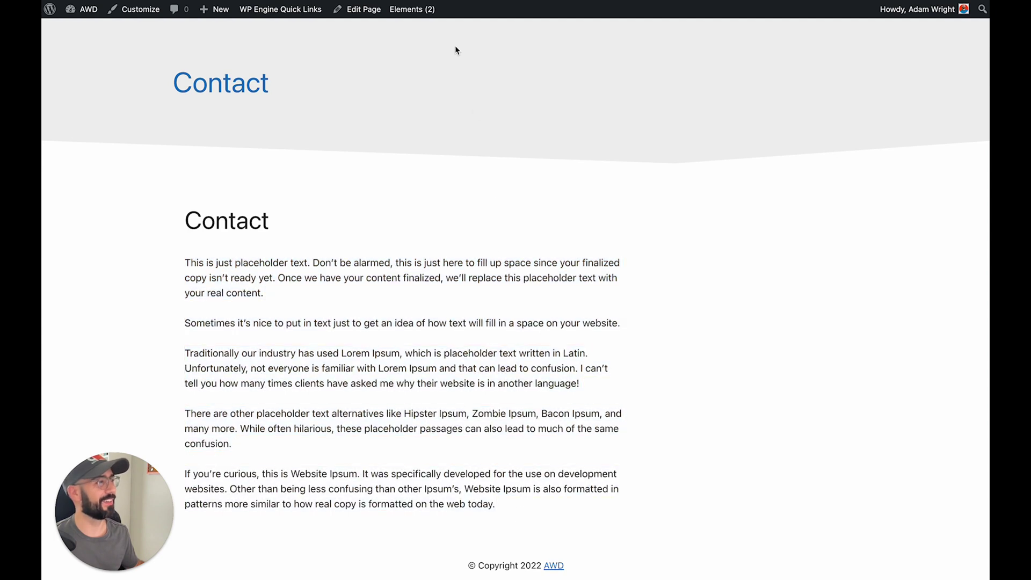